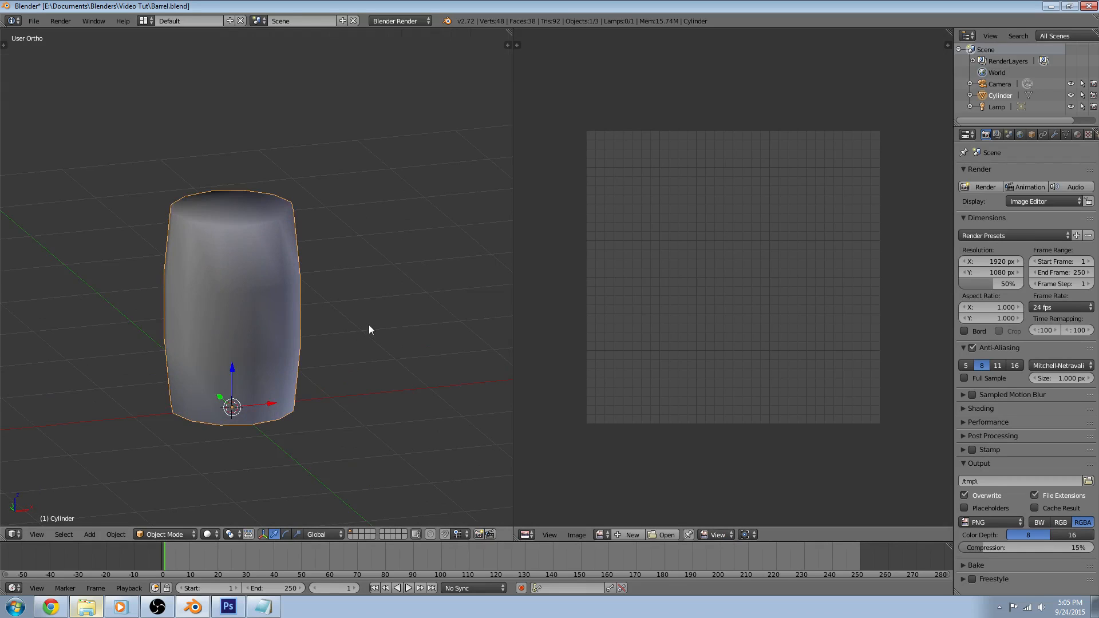
- Enter Edit Mode on the barrel and select the whole mesh to show its UV layout
{"action": "key", "text": "Tab"}
{"action": "key", "text": "a"}
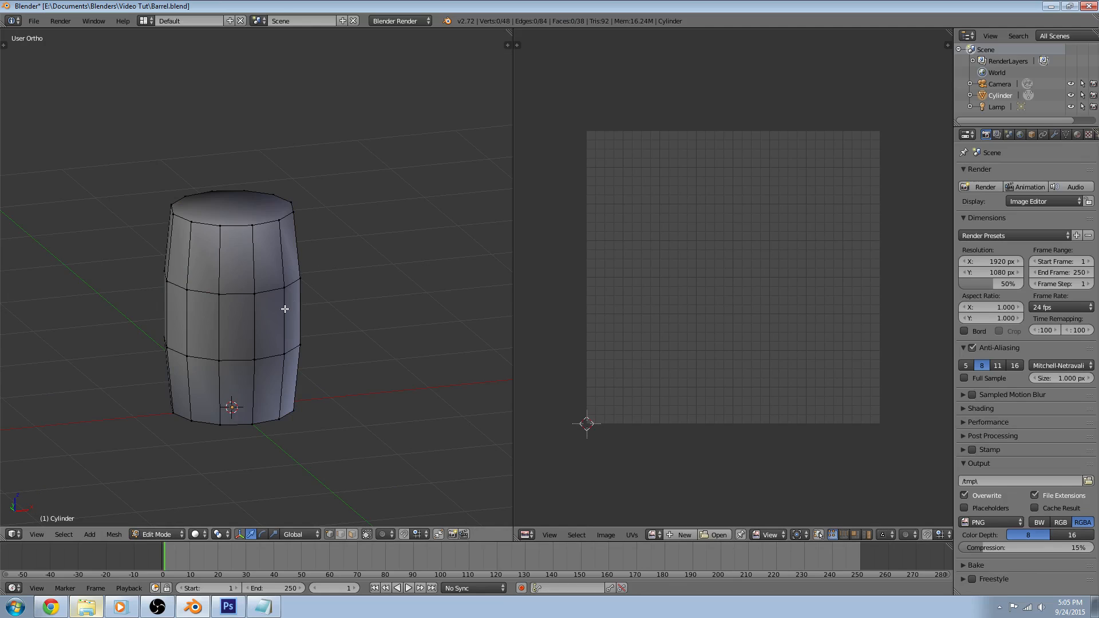
{"action": "key", "text": "a"}
{"action": "key", "text": "u"}
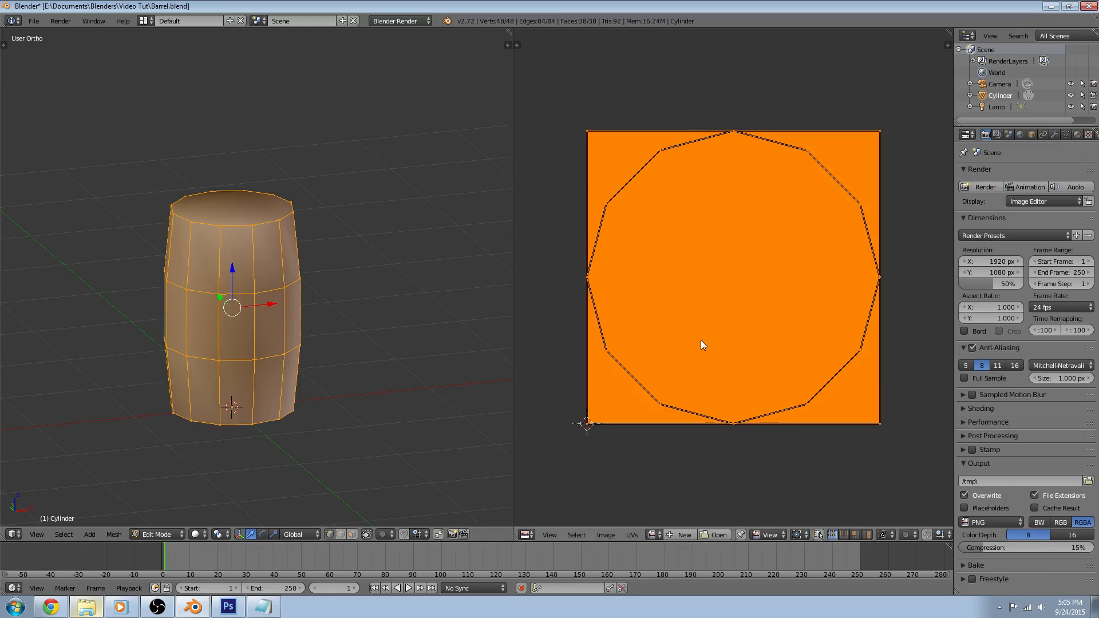
{"action": "scroll", "coordinate": [700, 340], "scroll_direction": "down", "scroll_amount": 1}
{"action": "scroll", "coordinate": [674, 304], "scroll_direction": "up", "scroll_amount": 1}
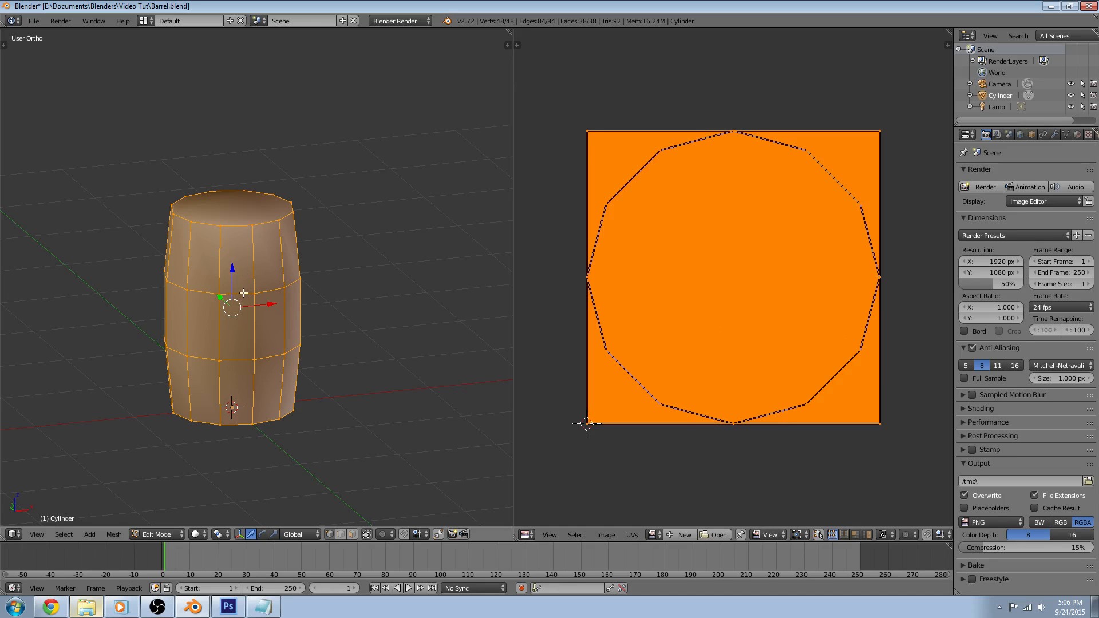
- Mark seams around the barrel's top and bottom rims and along one vertical edge line down its side
{"action": "key", "text": "a"}
{"action": "middle_click_drag", "start_coordinate": [235, 289], "coordinate": [266, 282]}
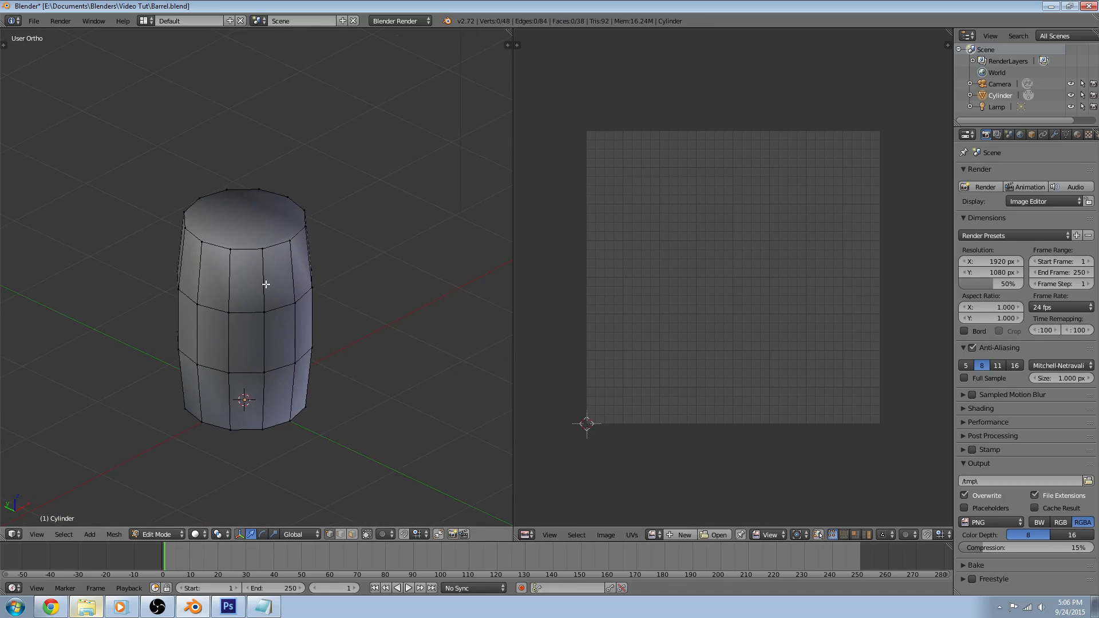
{"action": "right_click", "coordinate": [247, 250]}
{"action": "middle_click_drag", "start_coordinate": [253, 344], "coordinate": [231, 367]}
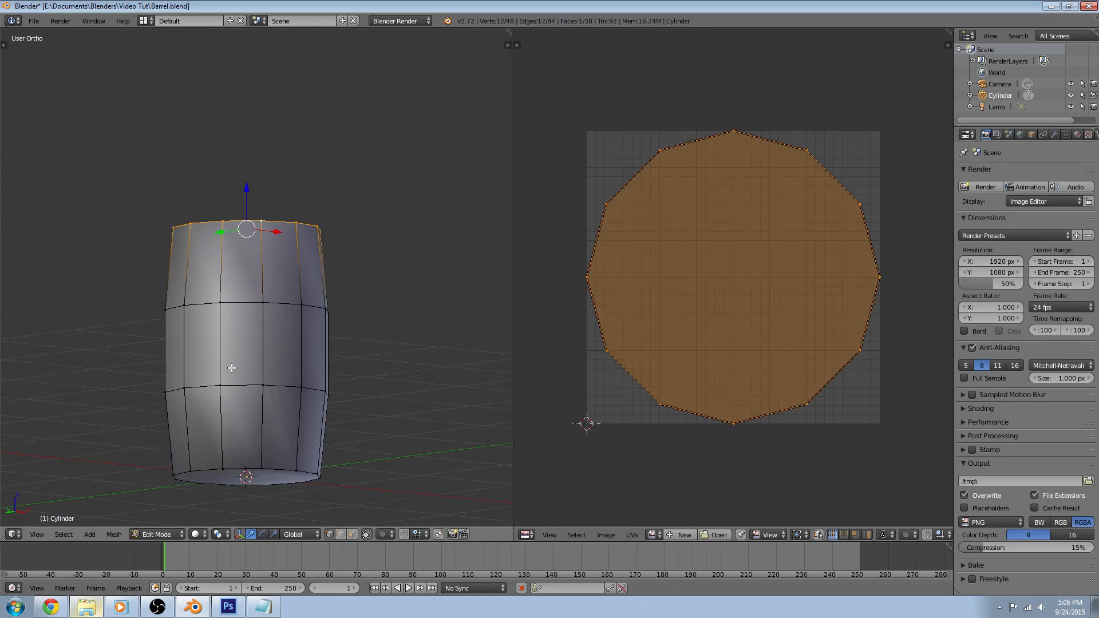
{"action": "right_click", "coordinate": [245, 468], "text": "shift"}
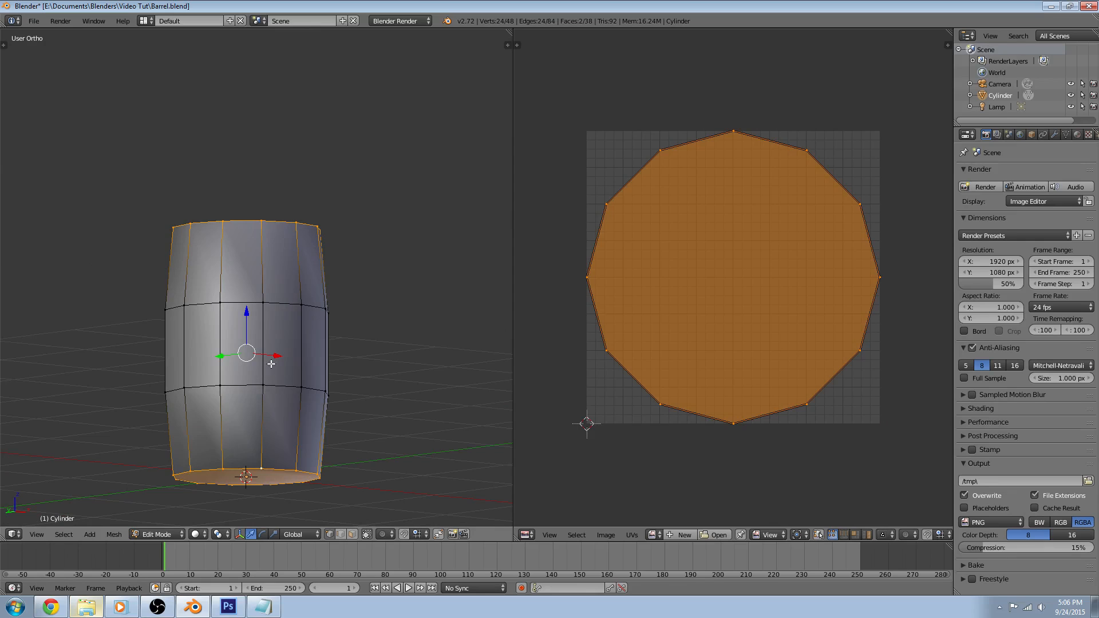
{"action": "middle_click_drag", "start_coordinate": [272, 326], "coordinate": [275, 345]}
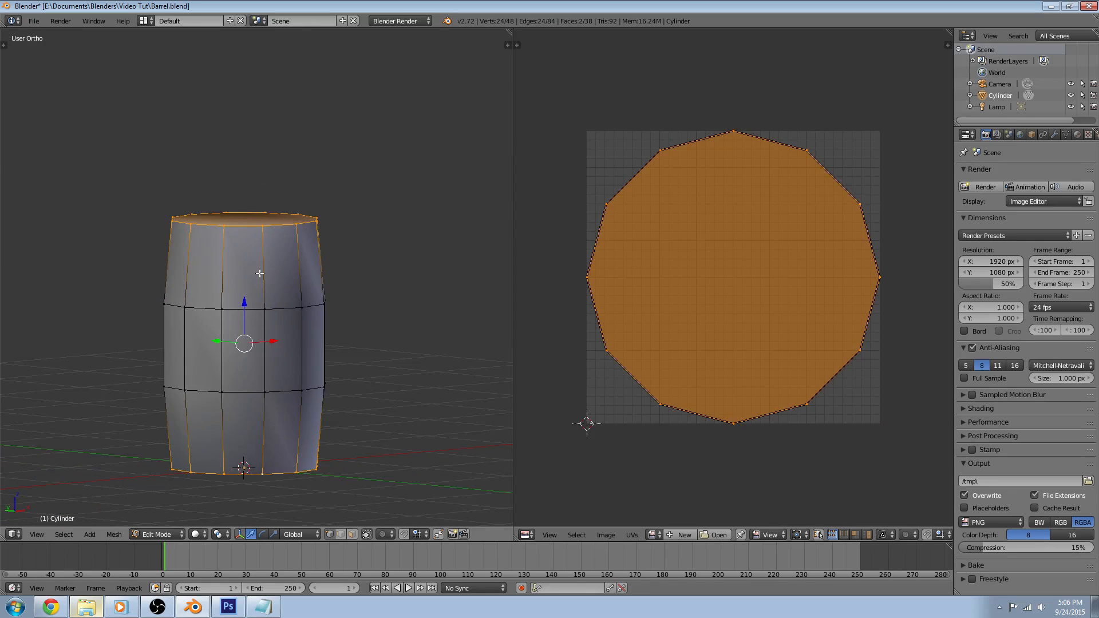
{"action": "middle_click_drag", "start_coordinate": [314, 297], "coordinate": [273, 284]}
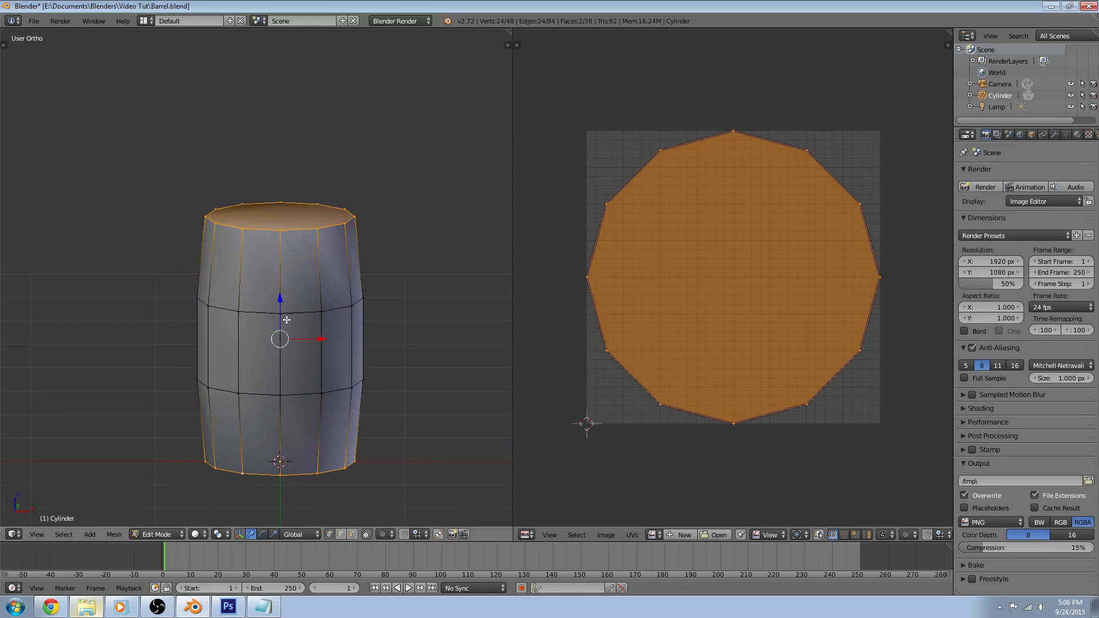
{"action": "middle_click_drag", "start_coordinate": [341, 393], "coordinate": [296, 391]}
{"action": "right_click", "coordinate": [297, 365], "text": "shift"}
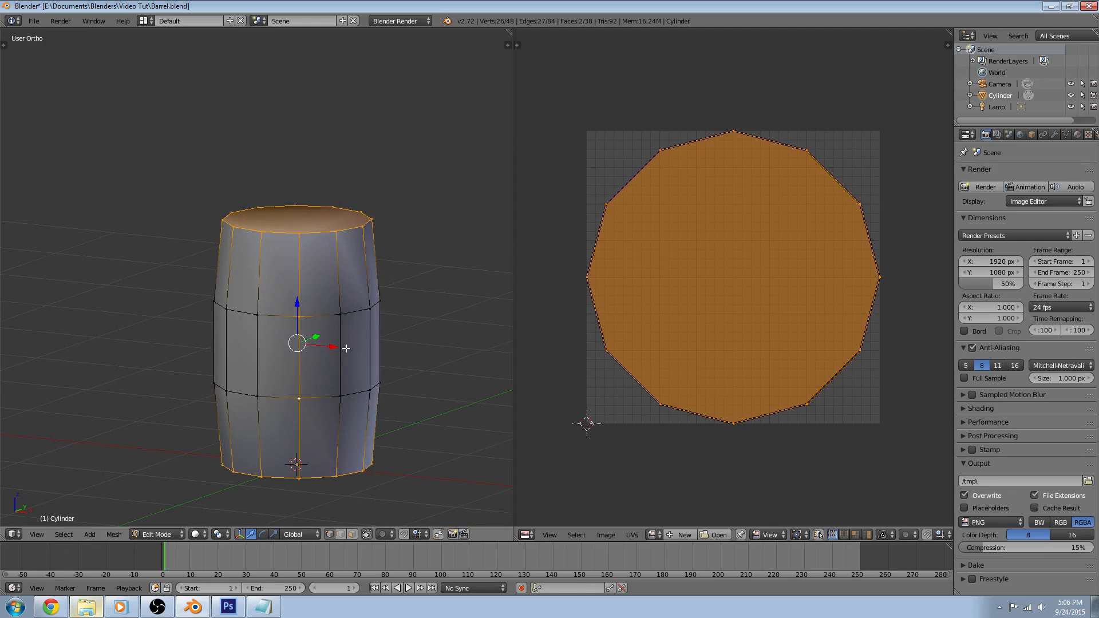
{"action": "middle_click_drag", "start_coordinate": [346, 349], "coordinate": [328, 352]}
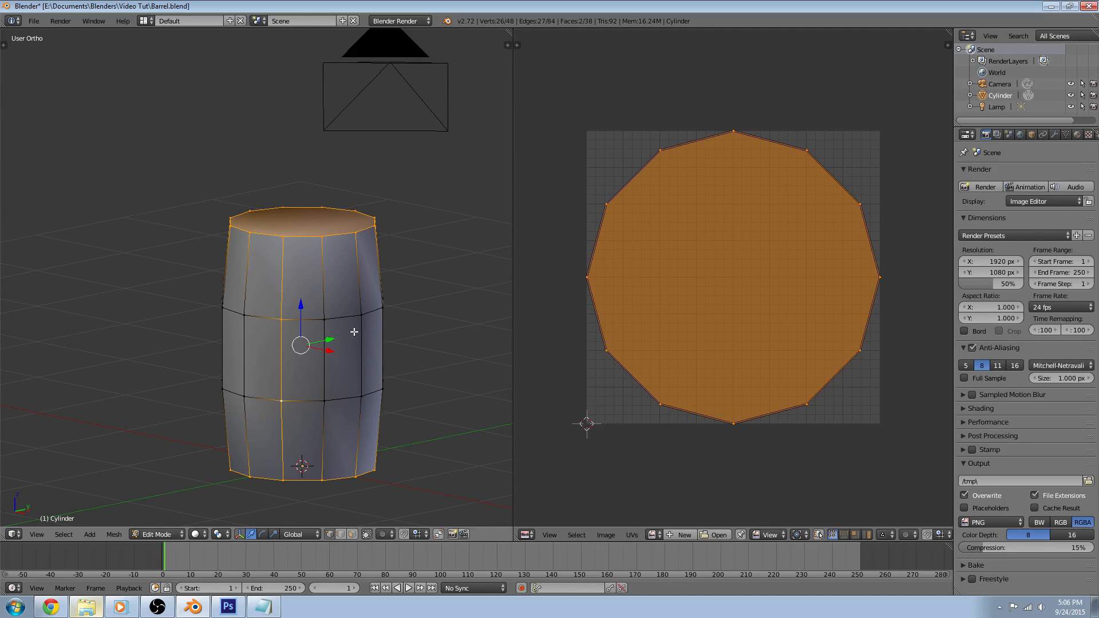
{"action": "key", "text": "ctrl+e"}
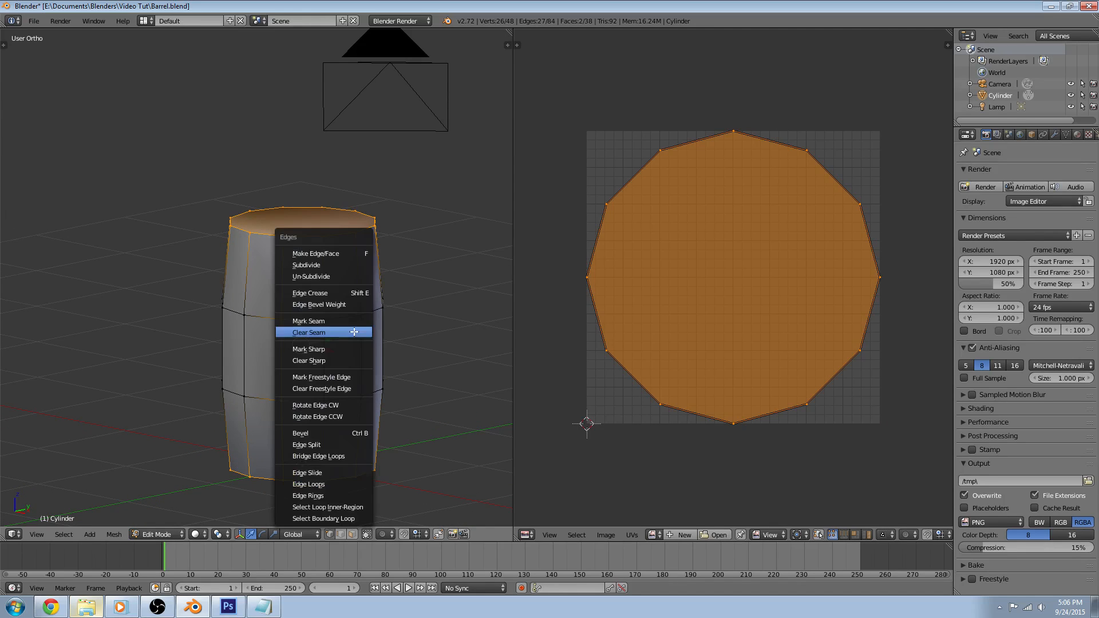
{"action": "left_click", "coordinate": [317, 321]}
{"action": "middle_click_drag", "start_coordinate": [317, 319], "coordinate": [346, 317]}
{"action": "key", "text": "a"}
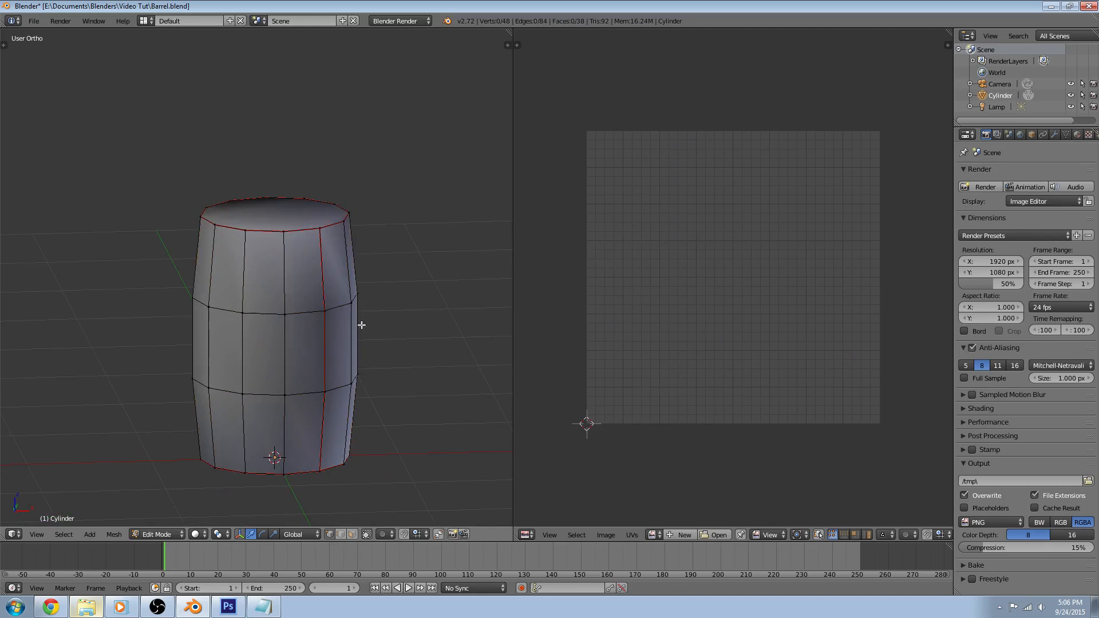
- Unwrap the whole barrel mesh along its marked seams
{"action": "key", "text": "a"}
{"action": "key", "text": "u"}
{"action": "left_click", "coordinate": [344, 326]}
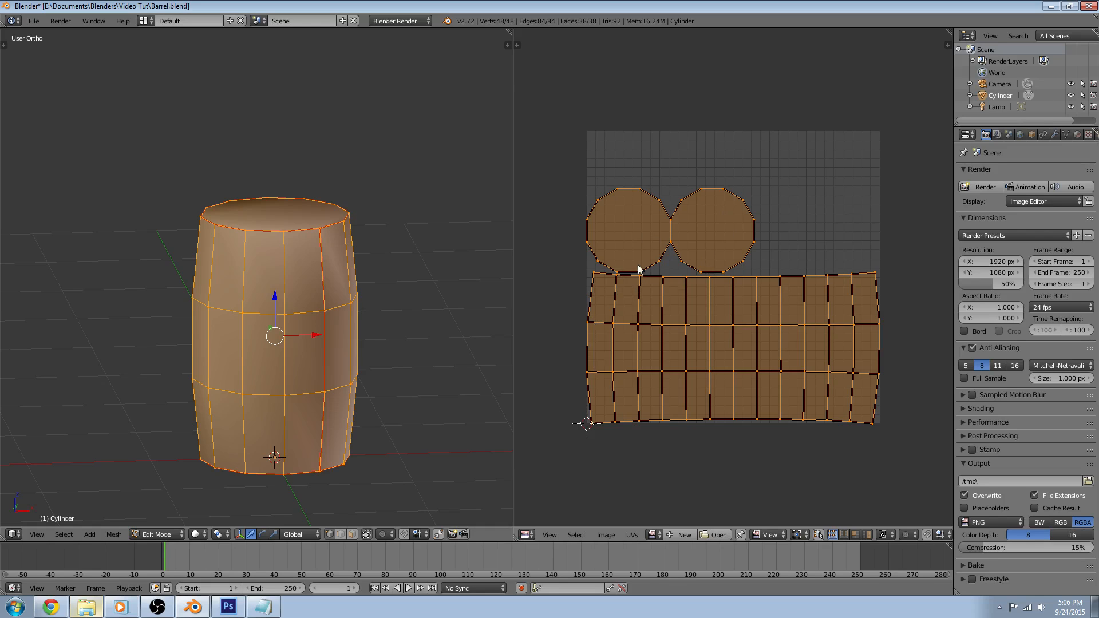
{"action": "scroll", "coordinate": [638, 264], "scroll_direction": "down", "scroll_amount": 2}
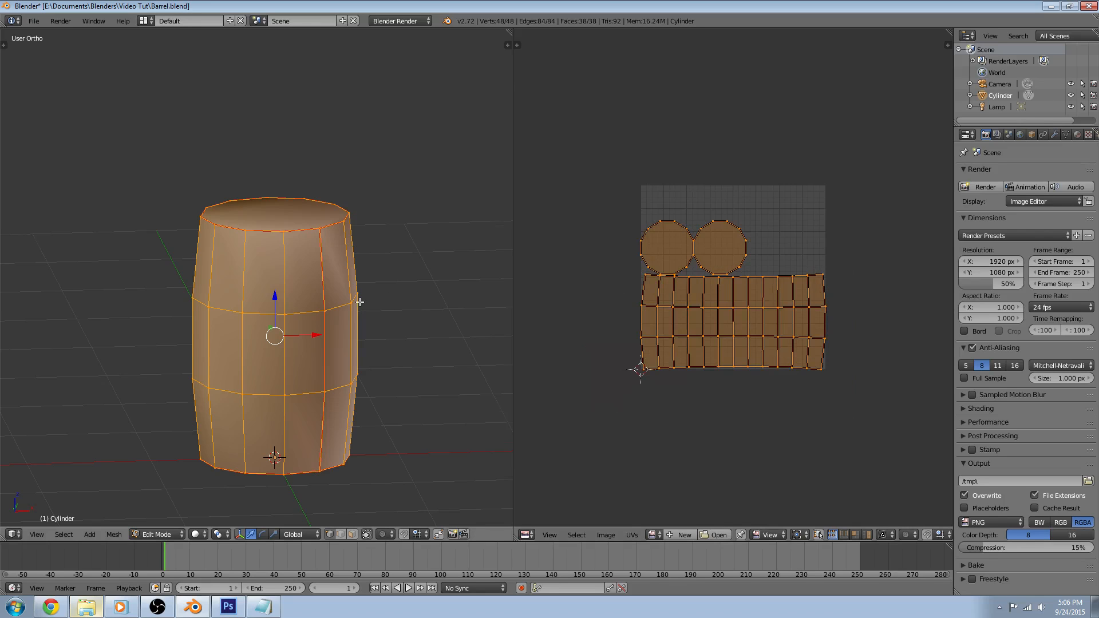
{"action": "middle_click_drag", "start_coordinate": [359, 302], "coordinate": [435, 317]}
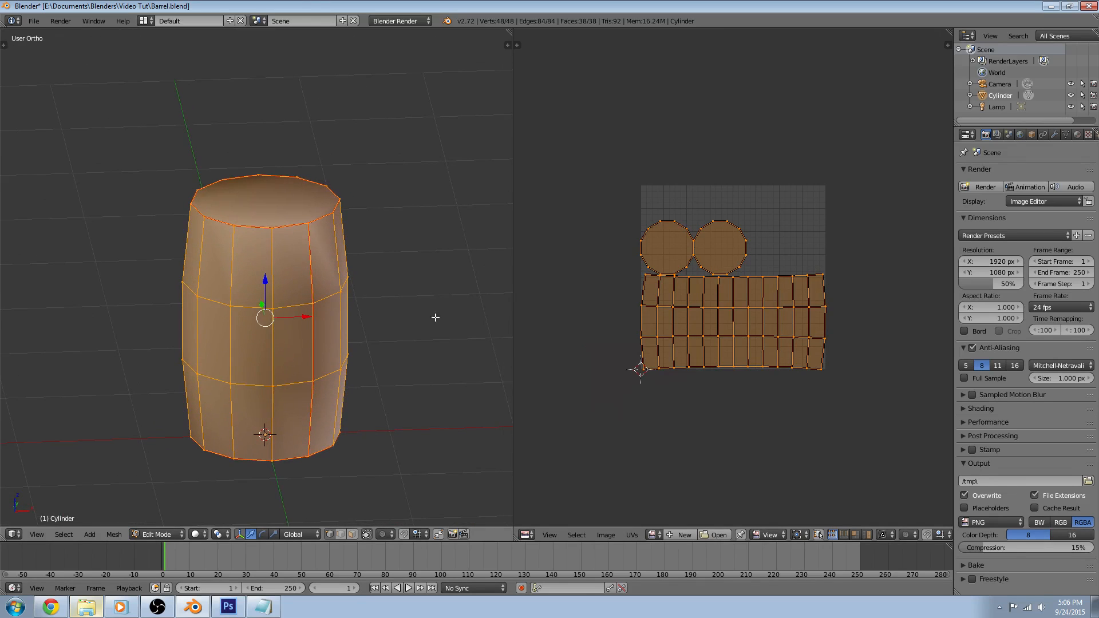
{"action": "scroll", "coordinate": [628, 275], "scroll_direction": "up", "scroll_amount": 2}
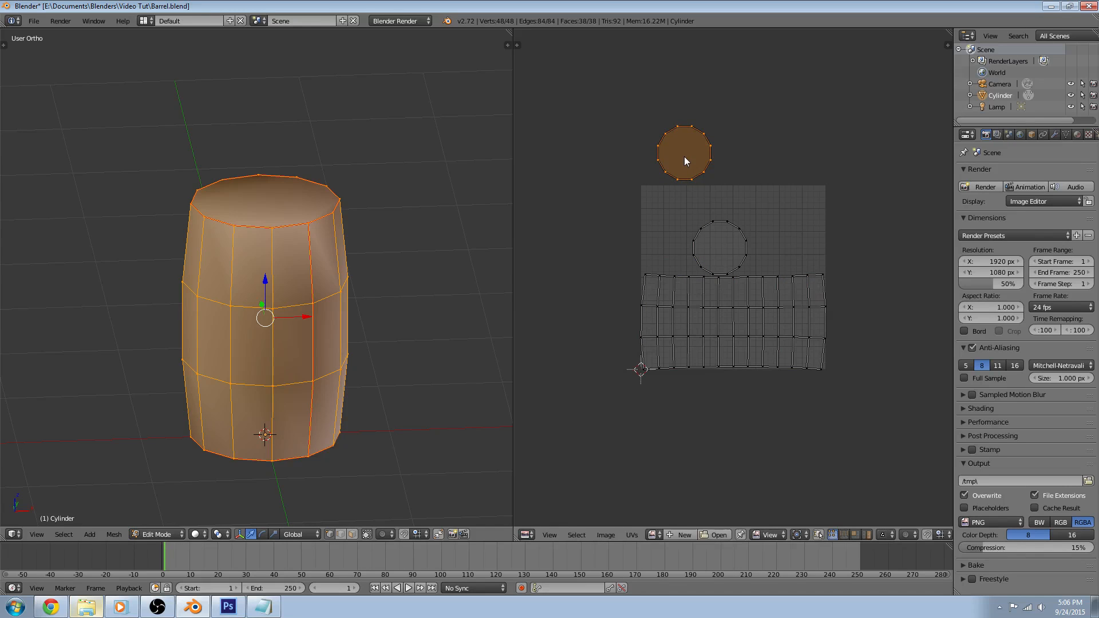
{"action": "right_click_drag", "start_coordinate": [684, 156], "coordinate": [667, 251]}
- Create a new image named Test with the UV Grid generated type for the barrel's UV layout
{"action": "left_click", "coordinate": [674, 536]}
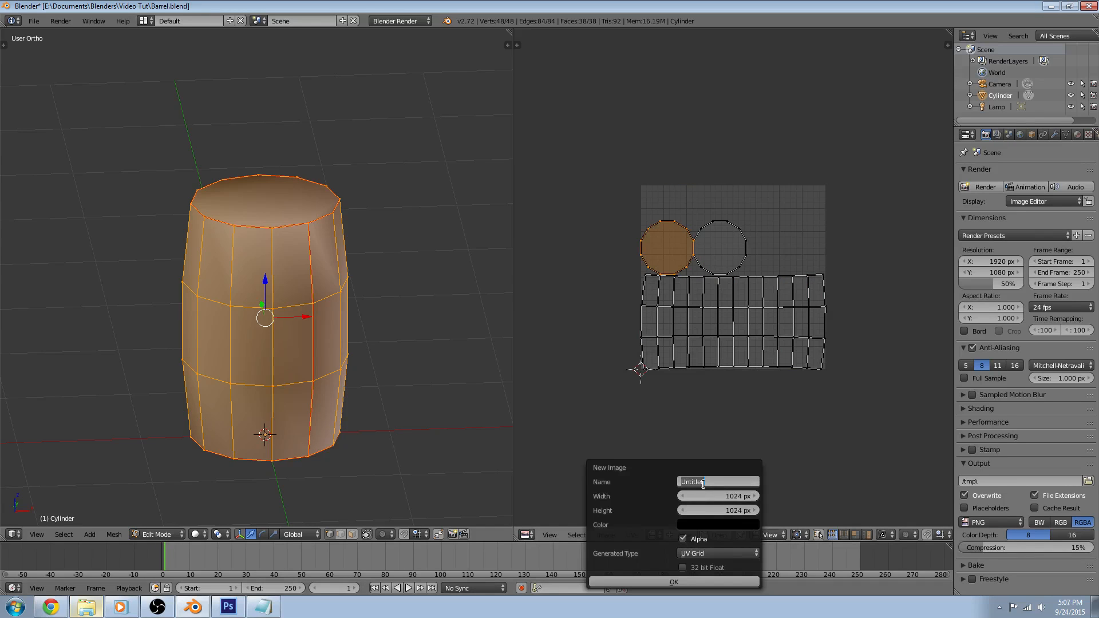
{"action": "type", "text": "Test"}
{"action": "left_click", "coordinate": [692, 553]}
{"action": "left_click", "coordinate": [693, 553]}
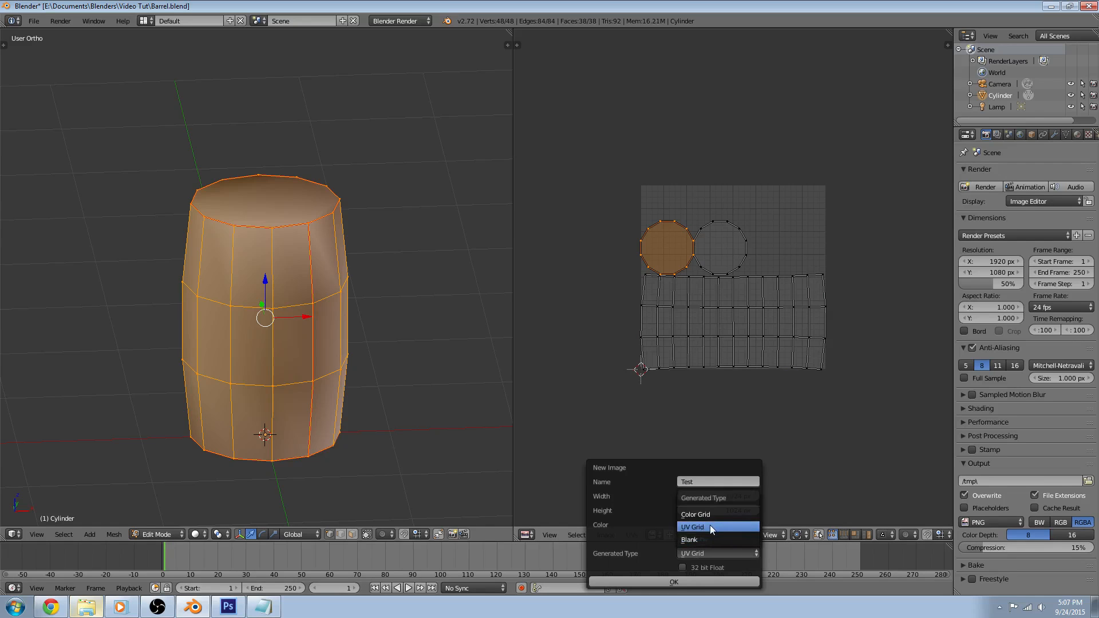
{"action": "left_click", "coordinate": [709, 524]}
{"action": "left_click", "coordinate": [699, 582]}
- Look over the checker grid behind the UV islands and switch the 3D view to textured display
{"action": "scroll", "coordinate": [739, 349], "scroll_direction": "down", "scroll_amount": 3}
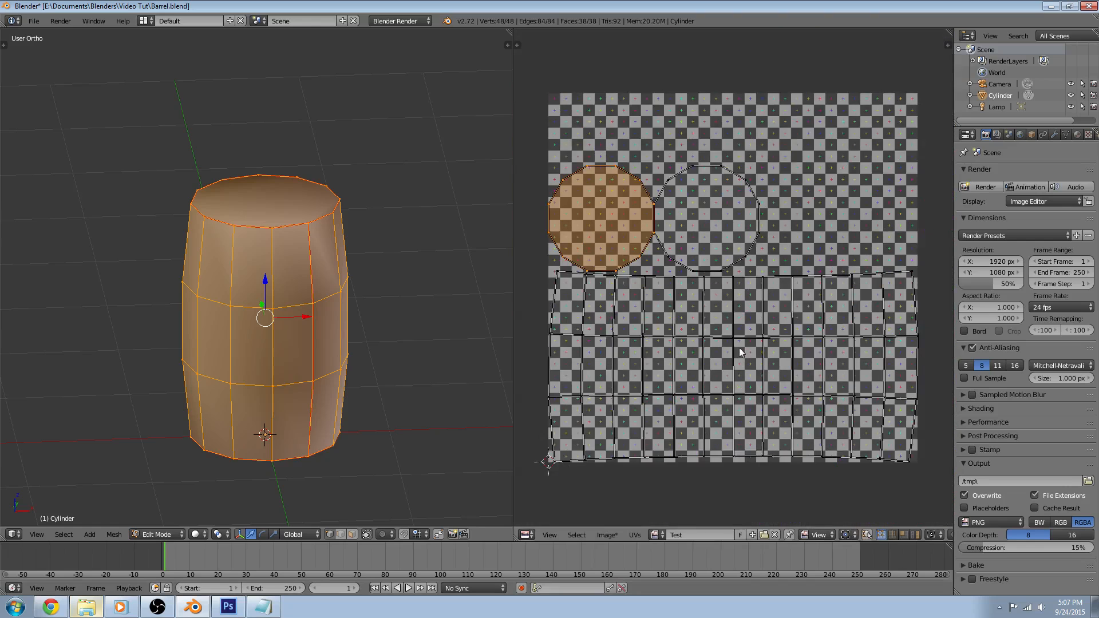
{"action": "middle_click_drag", "start_coordinate": [769, 280], "coordinate": [702, 356]}
{"action": "scroll", "coordinate": [702, 355], "scroll_direction": "up", "scroll_amount": 4}
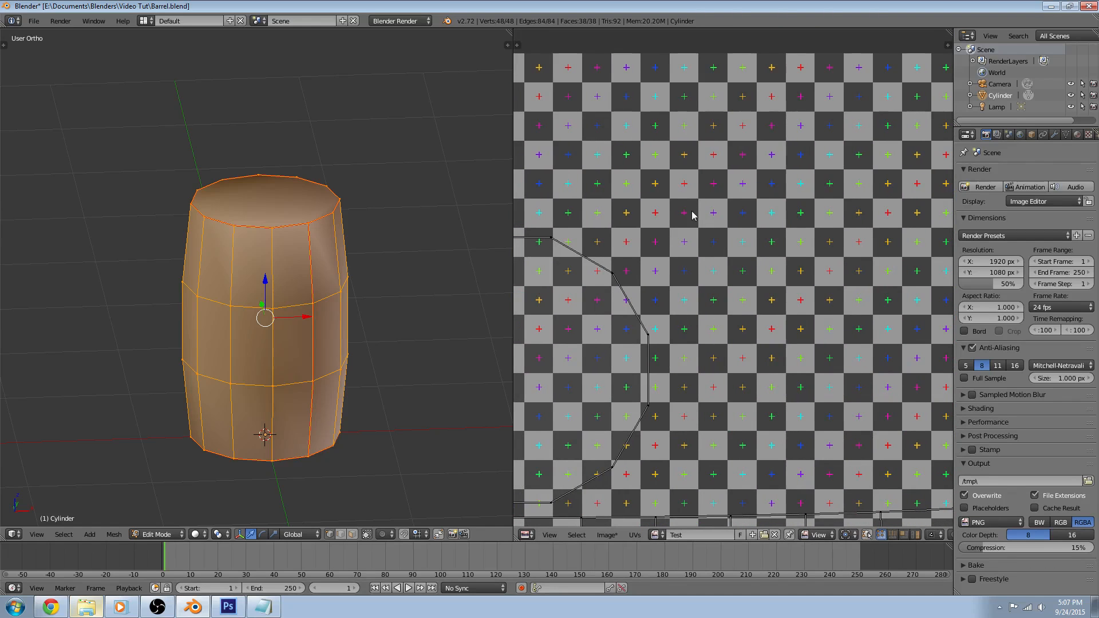
{"action": "scroll", "coordinate": [655, 178], "scroll_direction": "down", "scroll_amount": 6}
{"action": "middle_click_drag", "start_coordinate": [669, 287], "coordinate": [701, 277]}
{"action": "middle_click_drag", "start_coordinate": [708, 318], "coordinate": [699, 297]}
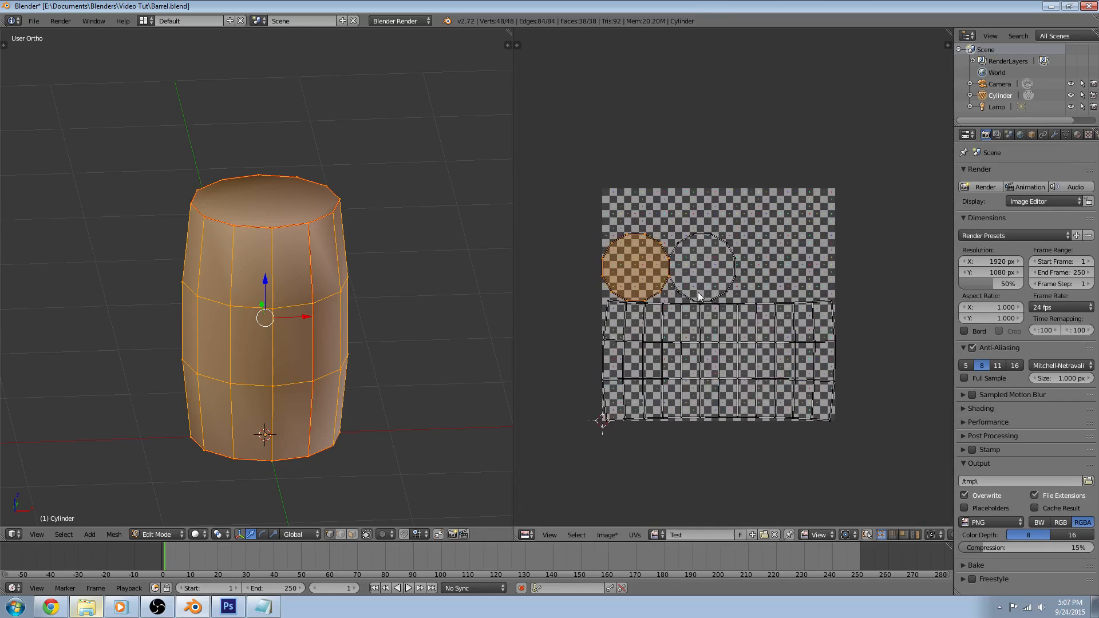
{"action": "scroll", "coordinate": [700, 296], "scroll_direction": "up", "scroll_amount": 1}
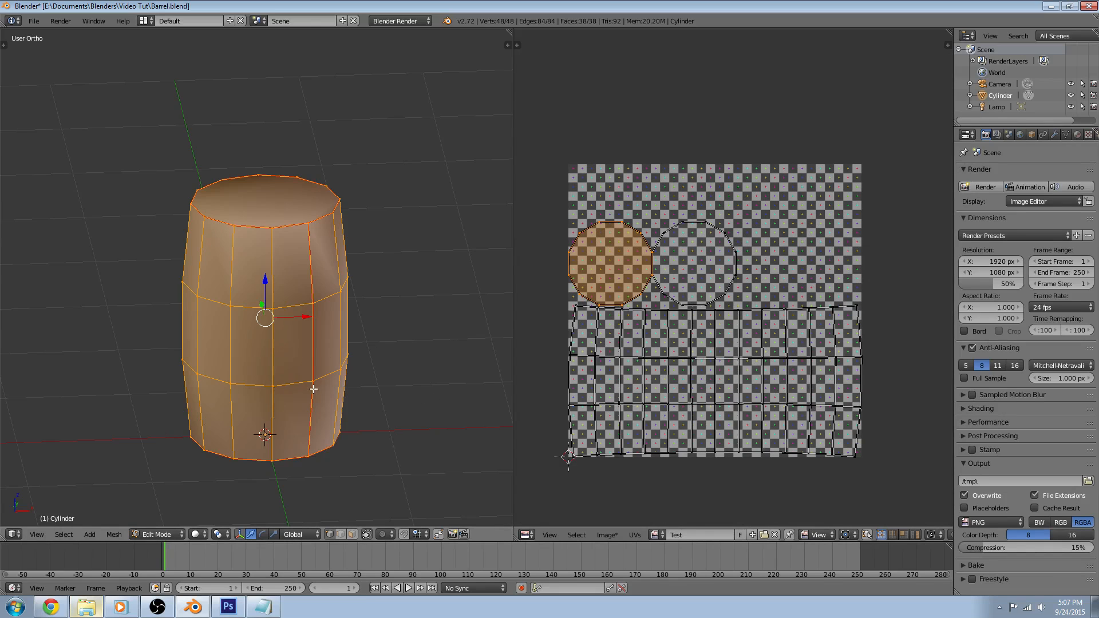
{"action": "key", "text": "alt+z"}
{"action": "middle_click_drag", "start_coordinate": [316, 364], "coordinate": [340, 366]}
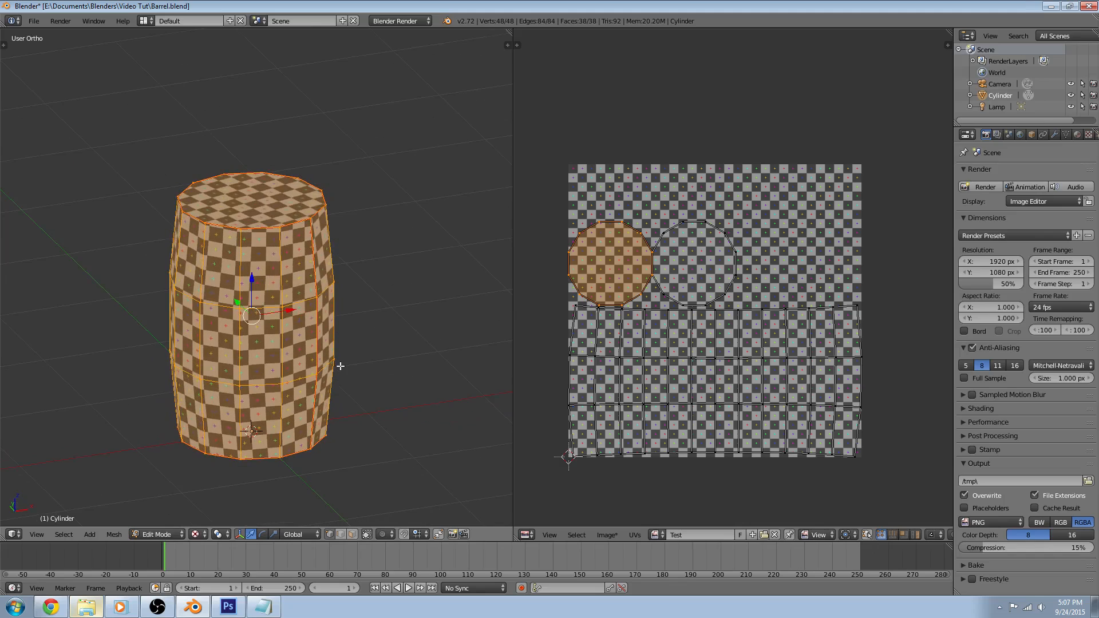
- Turn the 3D view's Shadeless option off and back on to compare how the checker texture displays
{"action": "key", "text": "n"}
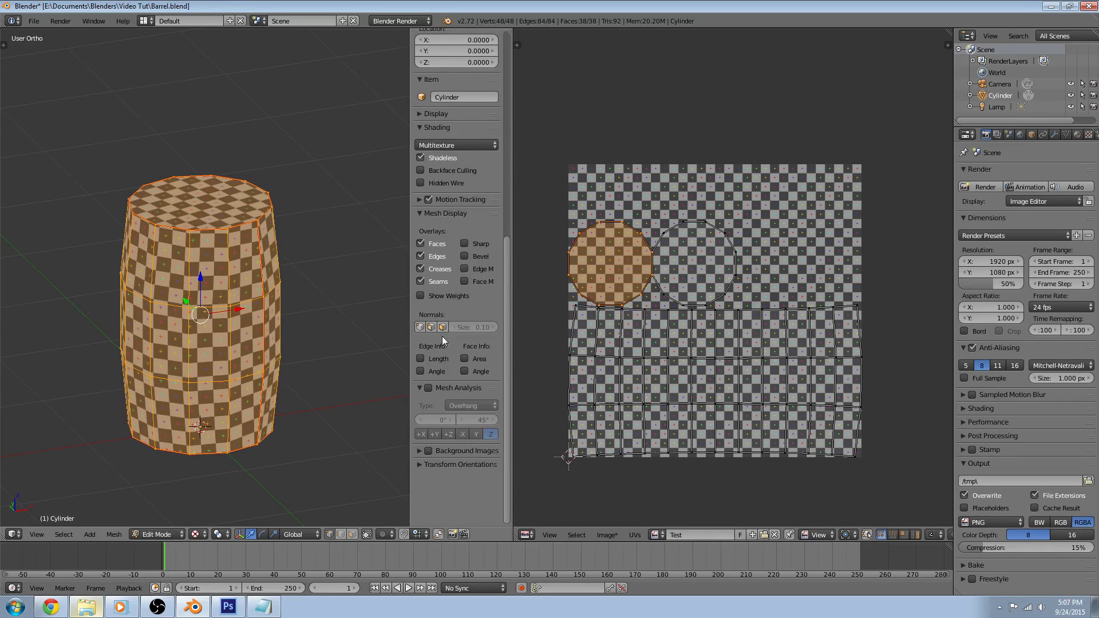
{"action": "left_click", "coordinate": [423, 158]}
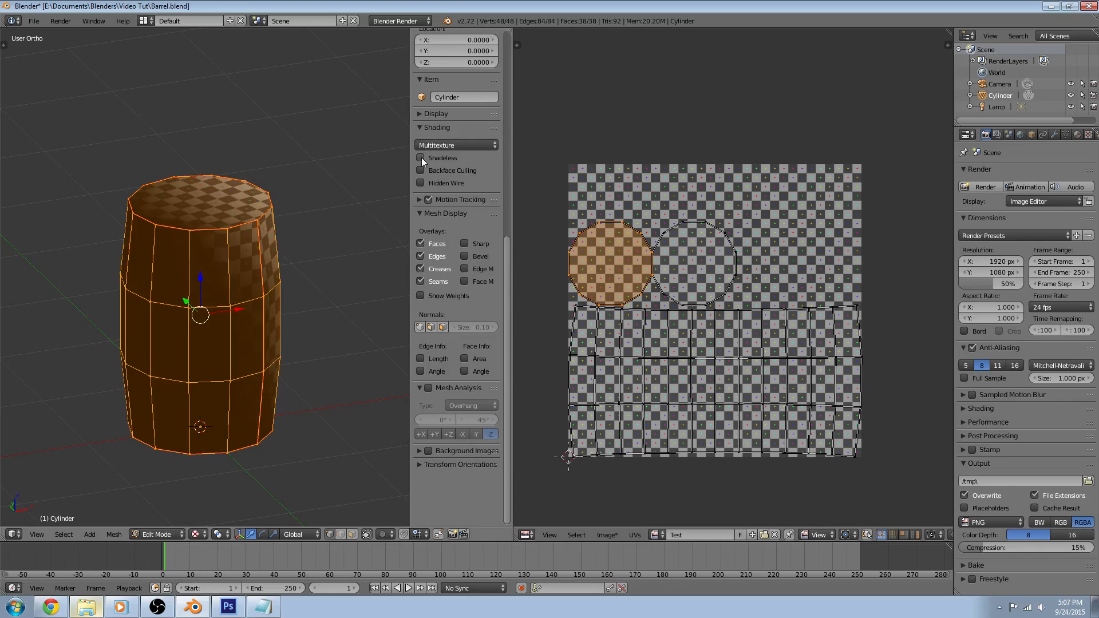
{"action": "left_click", "coordinate": [421, 157]}
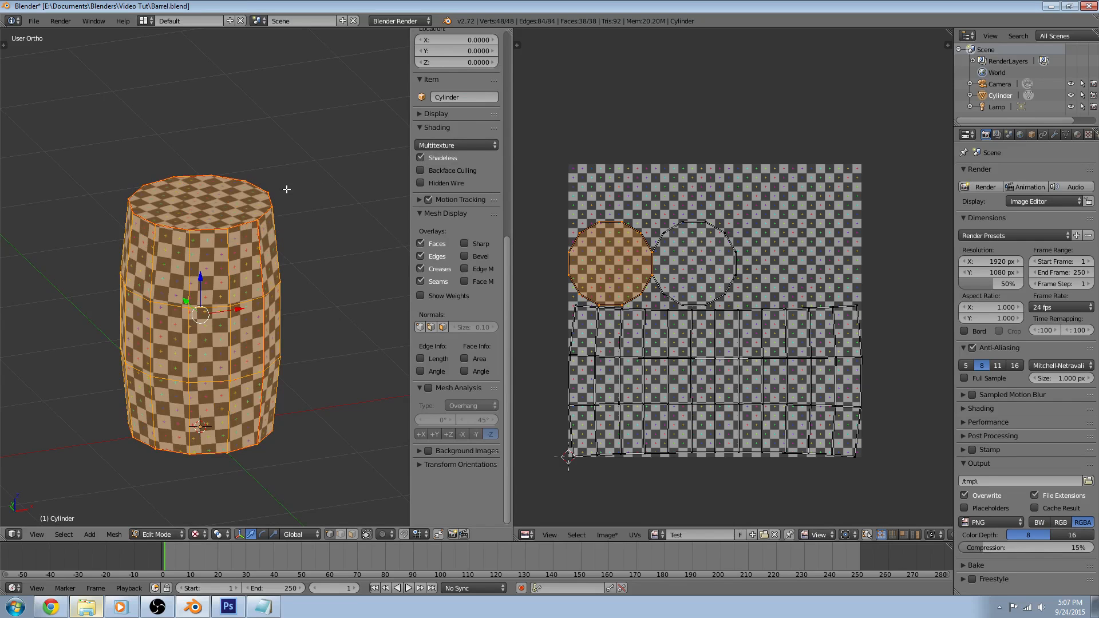
{"action": "key", "text": "n"}
- Inspect the checker pattern on the barrel's side and top for stretching
{"action": "key", "text": "a"}
{"action": "middle_click_drag", "start_coordinate": [269, 251], "coordinate": [369, 277]}
{"action": "key", "text": "a"}
{"action": "scroll", "coordinate": [357, 308], "scroll_direction": "up", "scroll_amount": 3}
{"action": "scroll", "coordinate": [353, 291], "scroll_direction": "down", "scroll_amount": 1}
{"action": "scroll", "coordinate": [372, 289], "scroll_direction": "down", "scroll_amount": 1}
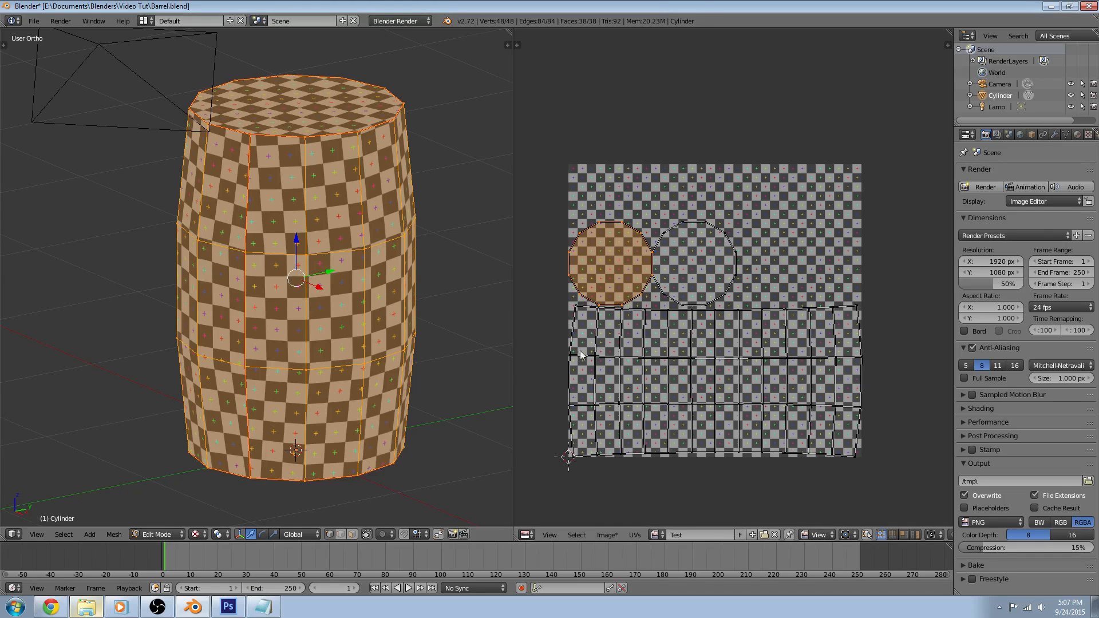
- Trace the side island's crooked borders with Grease Pencil strokes and erase them
{"action": "scroll", "coordinate": [618, 352], "scroll_direction": "up", "scroll_amount": 2}
{"action": "scroll", "coordinate": [661, 327], "scroll_direction": "up", "scroll_amount": 2}
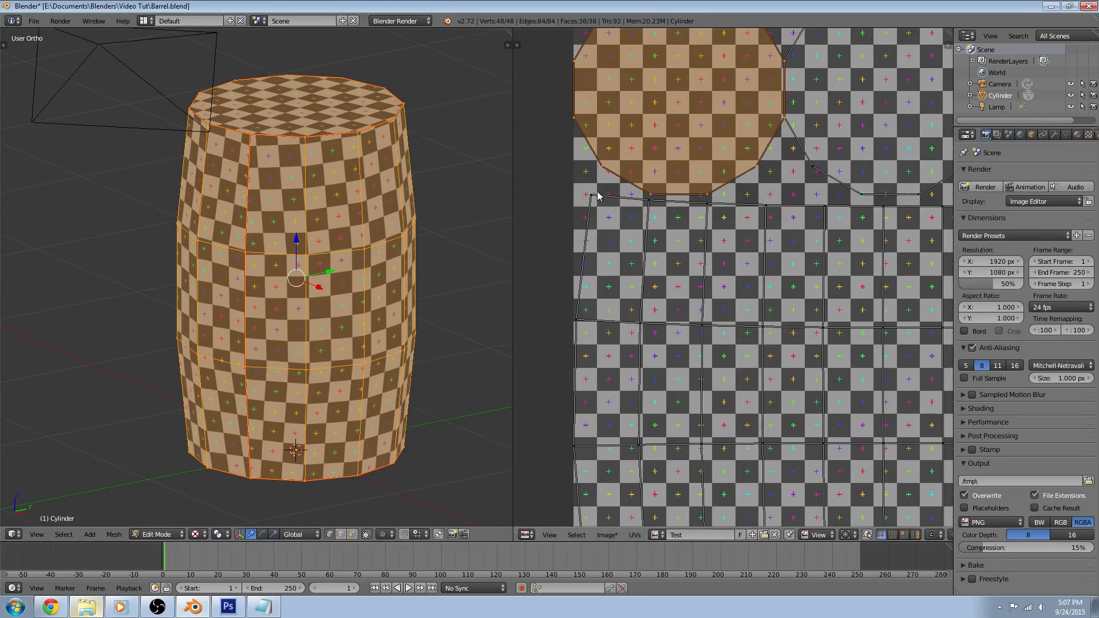
{"action": "left_click_drag", "start_coordinate": [593, 228], "coordinate": [578, 412]}
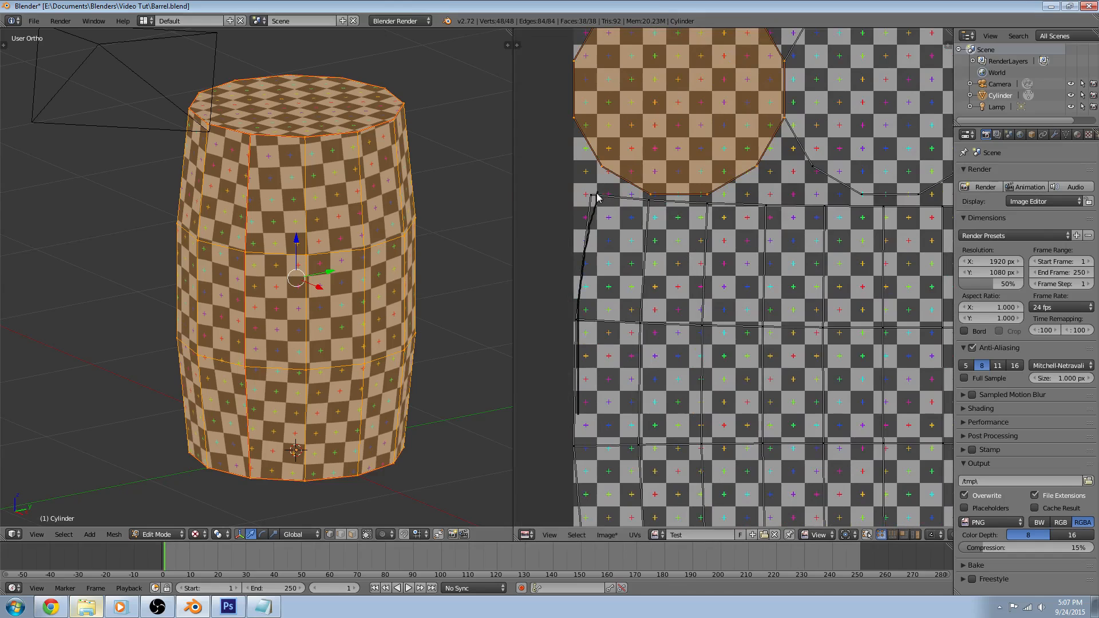
{"action": "left_click_drag", "start_coordinate": [597, 195], "coordinate": [826, 210]}
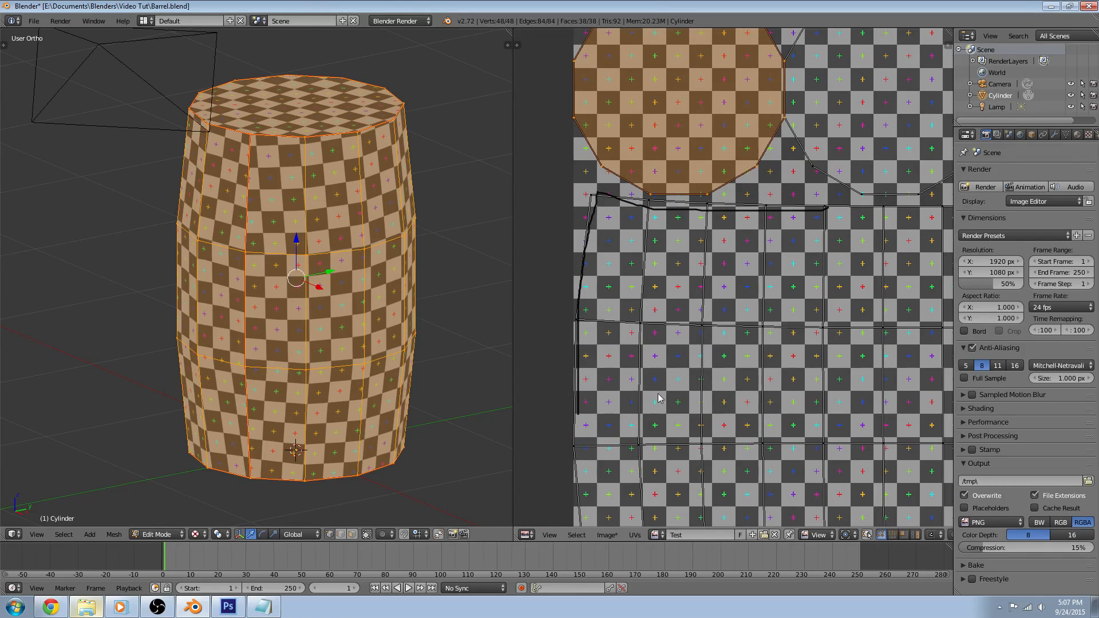
{"action": "mouse_move", "coordinate": [657, 393]}
{"action": "left_mouse_down"}
{"action": "mouse_move", "coordinate": [652, 304]}
{"action": "mouse_move", "coordinate": [723, 304]}
{"action": "left_mouse_up"}
{"action": "mouse_move", "coordinate": [730, 313]}
{"action": "right_mouse_down"}
{"action": "mouse_move", "coordinate": [660, 309]}
{"action": "mouse_move", "coordinate": [654, 390]}
{"action": "mouse_move", "coordinate": [570, 372]}
{"action": "mouse_move", "coordinate": [583, 263]}
{"action": "mouse_move", "coordinate": [703, 223]}
{"action": "mouse_move", "coordinate": [842, 212]}
{"action": "mouse_move", "coordinate": [749, 215]}
{"action": "mouse_move", "coordinate": [591, 323]}
{"action": "right_mouse_up"}
- Move the two circular cap islands off the image, one above it and one below it
{"action": "scroll", "coordinate": [589, 324], "scroll_direction": "down", "scroll_amount": 6}
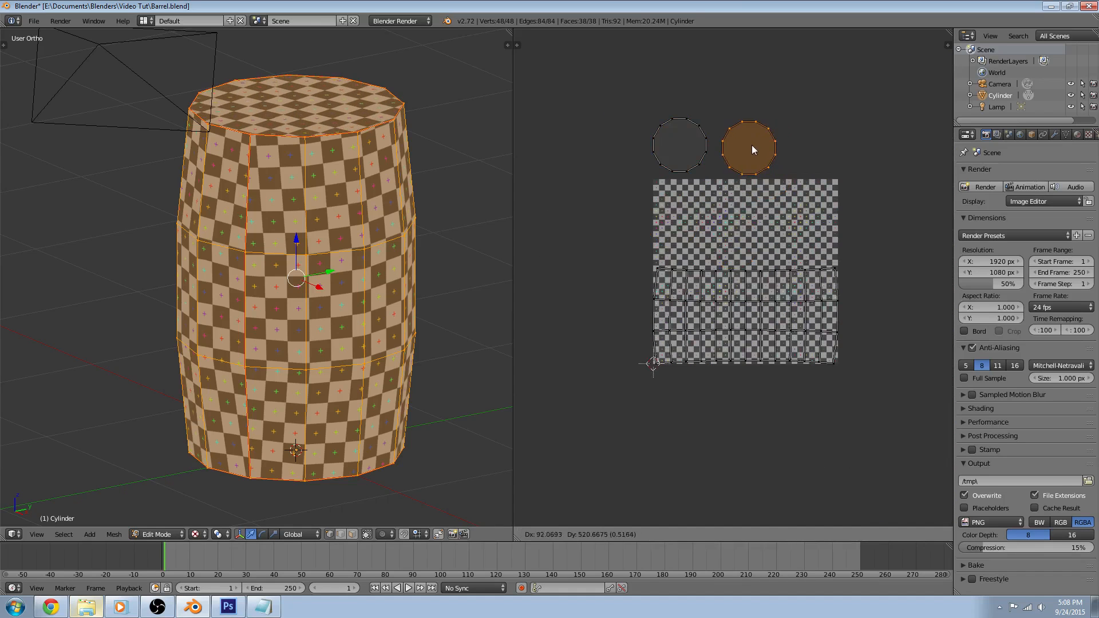
{"action": "right_click", "coordinate": [676, 143]}
{"action": "key", "text": "g"}
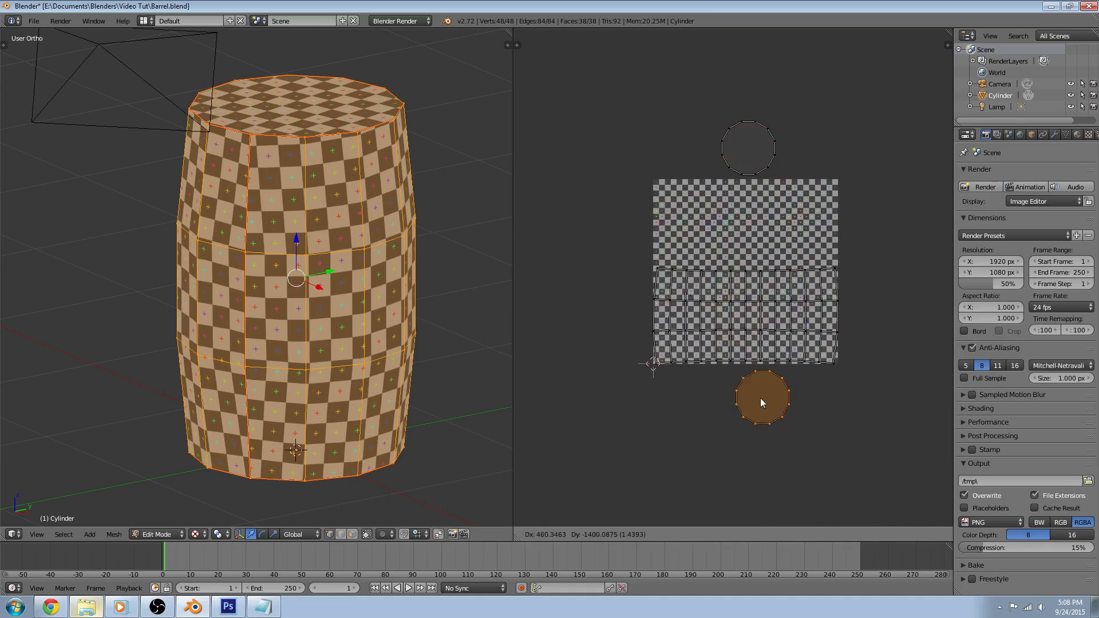
{"action": "left_click", "coordinate": [762, 404]}
{"action": "key", "text": "a"}
- Straighten the top edge row of the side island with Align Y
{"action": "scroll", "coordinate": [750, 321], "scroll_direction": "up", "scroll_amount": 2}
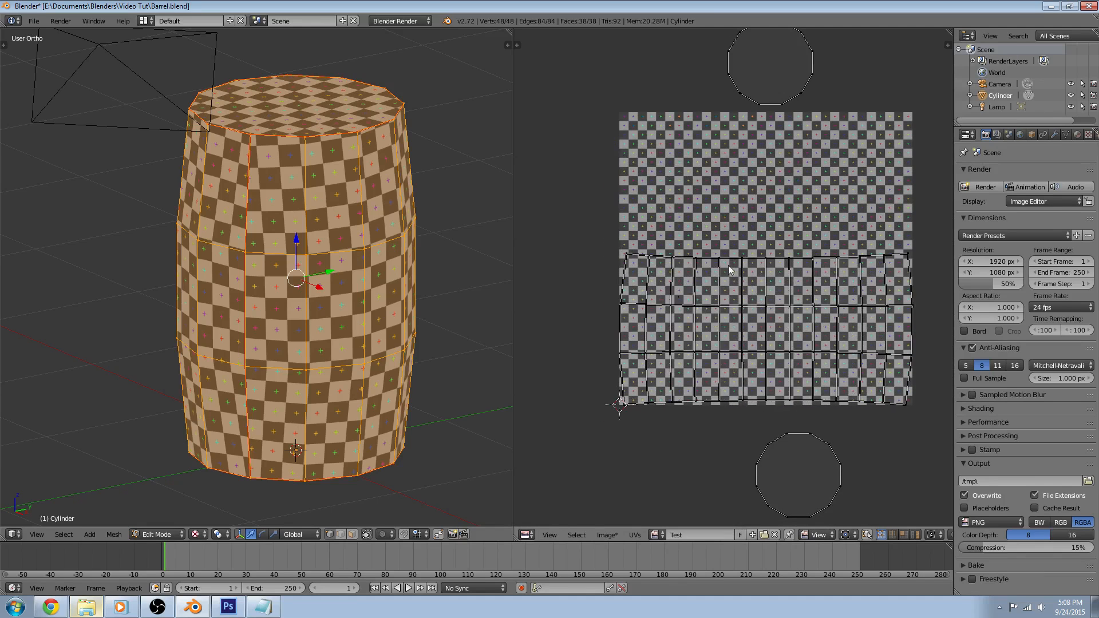
{"action": "right_click", "coordinate": [705, 259], "text": "alt"}
{"action": "key", "text": "w"}
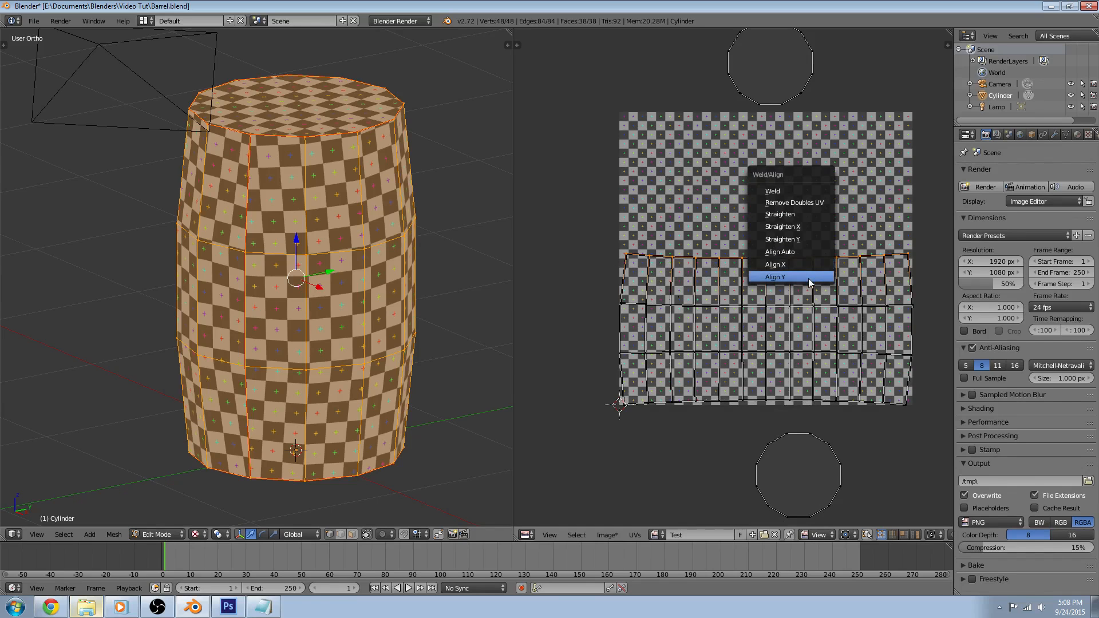
{"action": "left_click", "coordinate": [808, 278]}
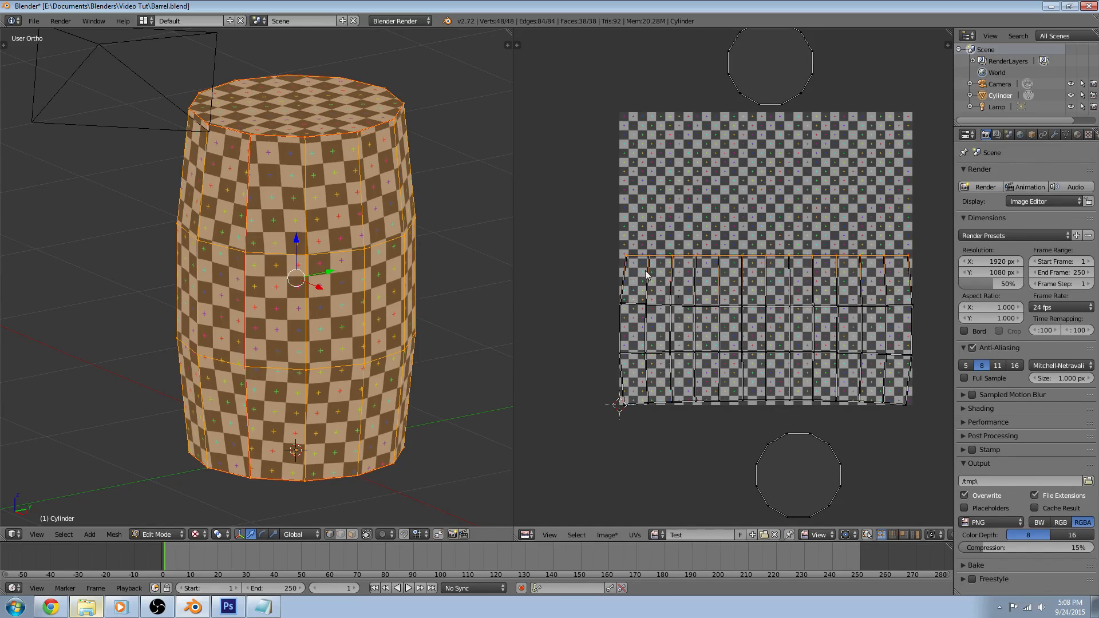
- Straighten the two inner horizontal rows and the bottom edge row of the side island with Align Y
{"action": "right_click", "coordinate": [658, 305], "text": "alt"}
{"action": "key", "text": "w"}
{"action": "left_click", "coordinate": [663, 306]}
{"action": "right_click", "coordinate": [688, 352], "text": "alt"}
{"action": "key", "text": "w"}
{"action": "left_click", "coordinate": [688, 352]}
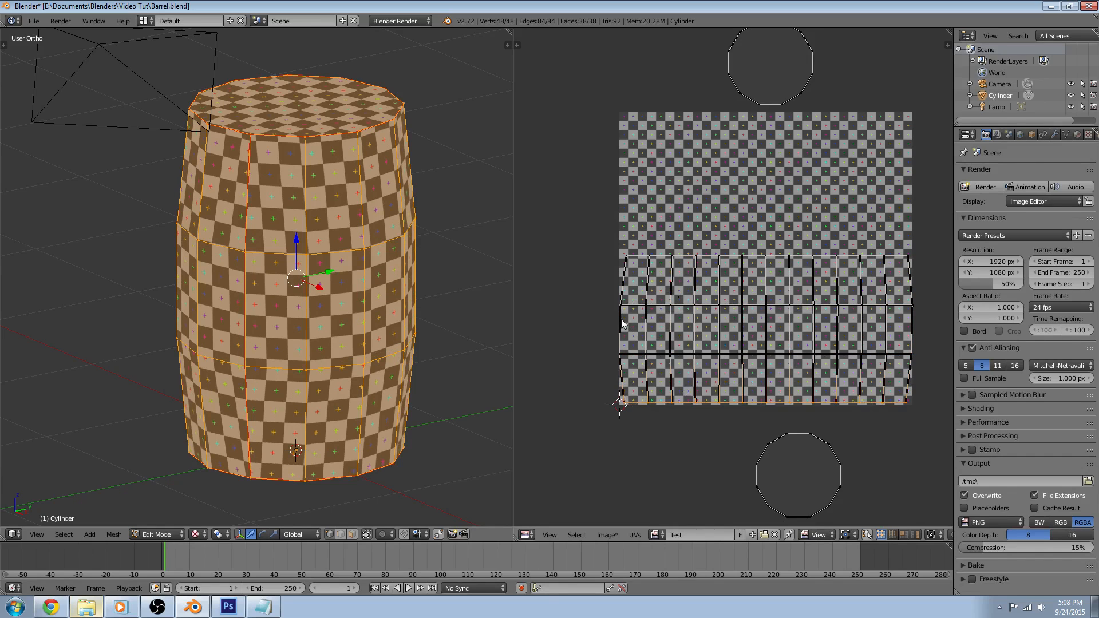
{"action": "right_click", "coordinate": [685, 402], "text": "alt"}
{"action": "key", "text": "w"}
{"action": "left_click", "coordinate": [686, 401]}
- Straighten the vertical edge columns of the side island with Align X, including its outer border, and deselect all
{"action": "right_click", "coordinate": [626, 293], "text": "alt"}
{"action": "key", "text": "w"}
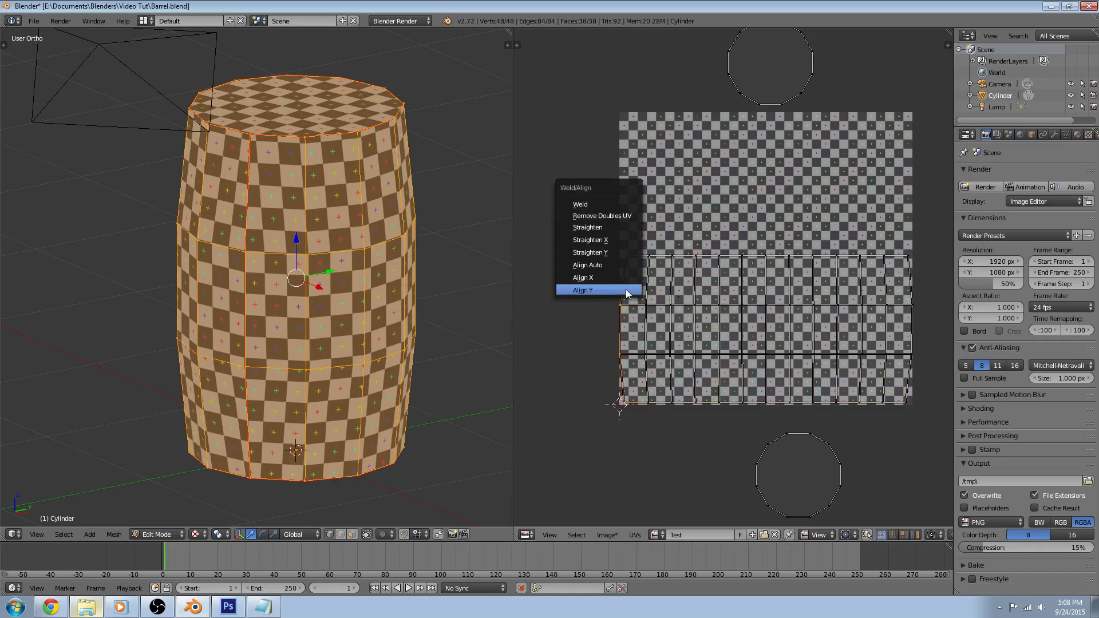
{"action": "left_click", "coordinate": [630, 279]}
{"action": "right_click", "coordinate": [645, 280], "text": "alt"}
{"action": "key", "text": "w"}
{"action": "left_click", "coordinate": [645, 283]}
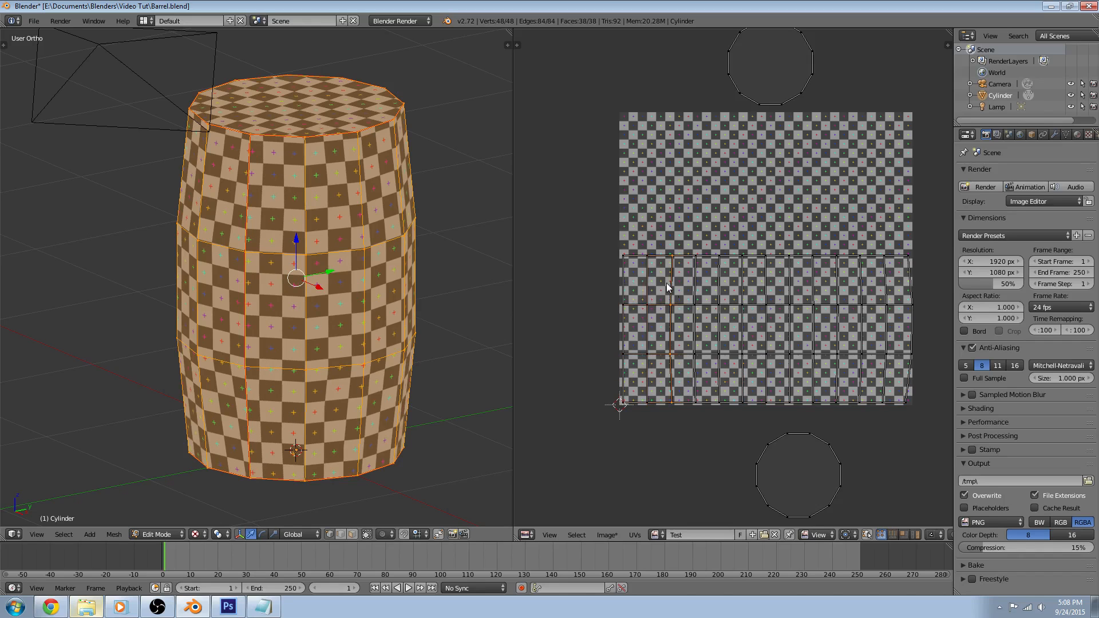
{"action": "right_click", "coordinate": [768, 280], "text": "alt"}
{"action": "key", "text": "w"}
{"action": "left_click", "coordinate": [768, 292]}
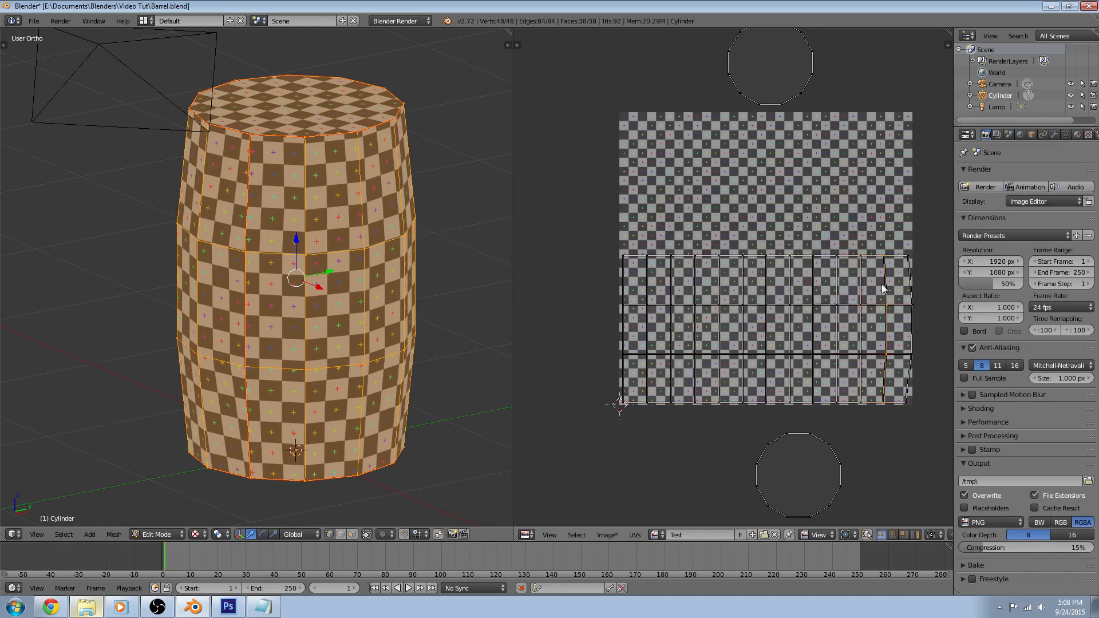
{"action": "key", "text": "a"}
- Examine the checker pattern around the barrel in Object Mode for stretching, and return to Edit Mode with the whole mesh selected
{"action": "scroll", "coordinate": [318, 272], "scroll_direction": "up", "scroll_amount": 2}
{"action": "key", "text": "Tab"}
{"action": "key", "text": "a"}
{"action": "scroll", "coordinate": [318, 272], "scroll_direction": "down", "scroll_amount": 3}
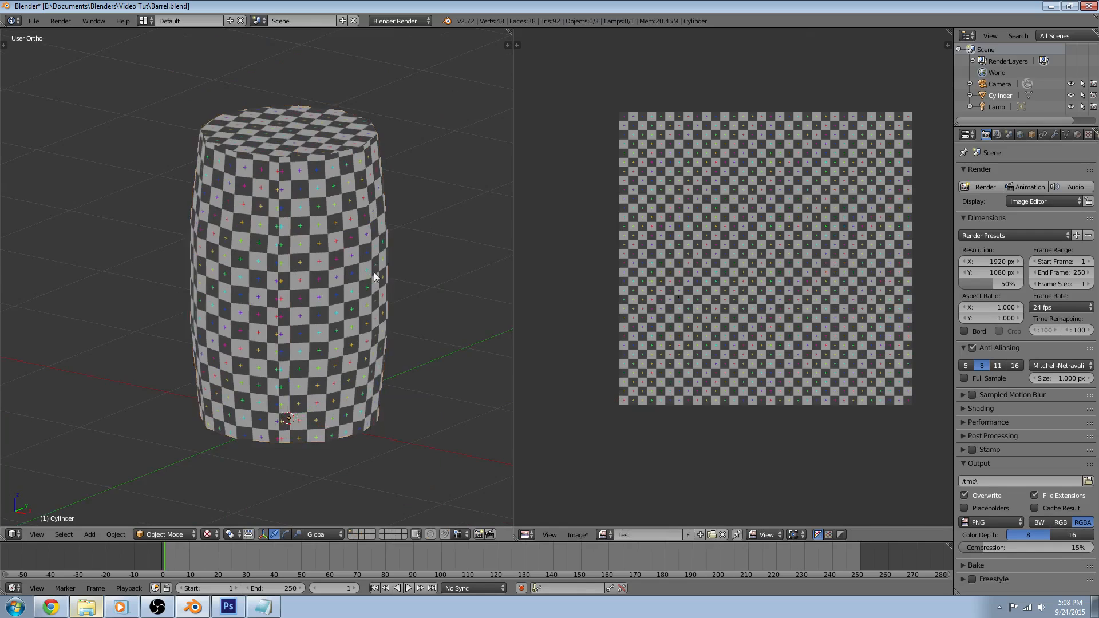
{"action": "middle_click_drag", "start_coordinate": [373, 273], "coordinate": [288, 276]}
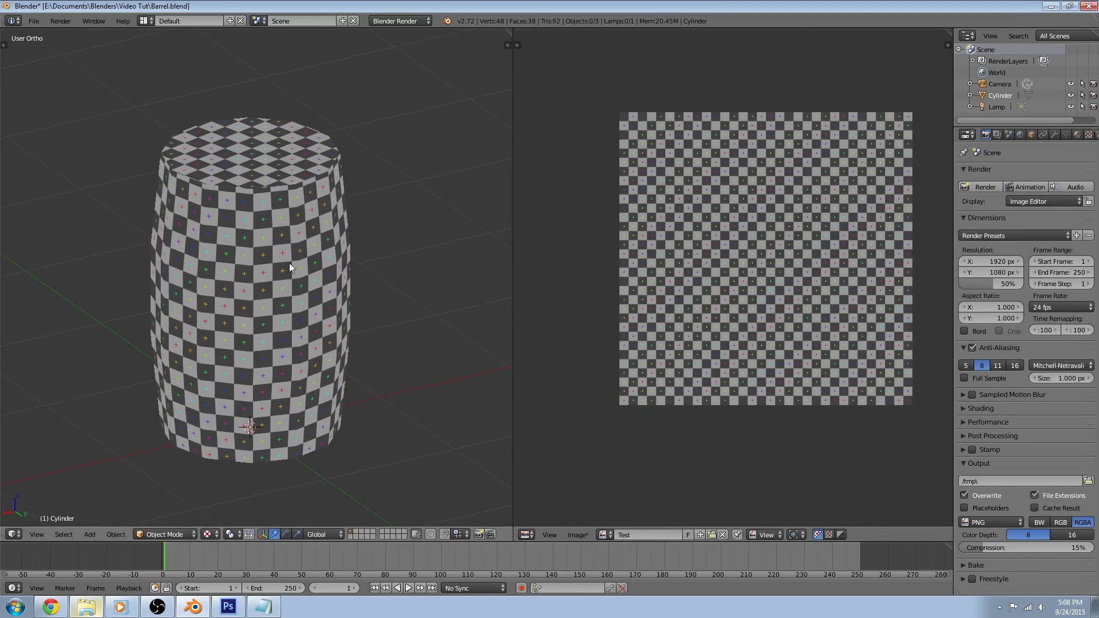
{"action": "right_click", "coordinate": [317, 363]}
{"action": "key", "text": "Tab"}
{"action": "key", "text": "a"}
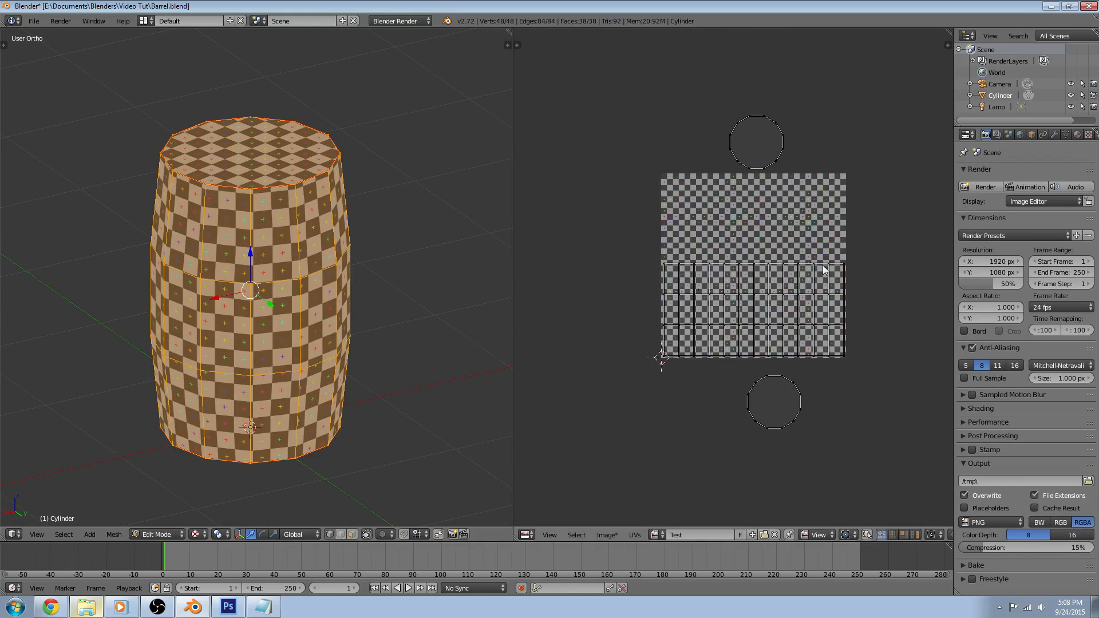
- Move the two circular cap islands back onto the image, side by side above the side island
{"action": "scroll", "coordinate": [762, 249], "scroll_direction": "up", "scroll_amount": 2}
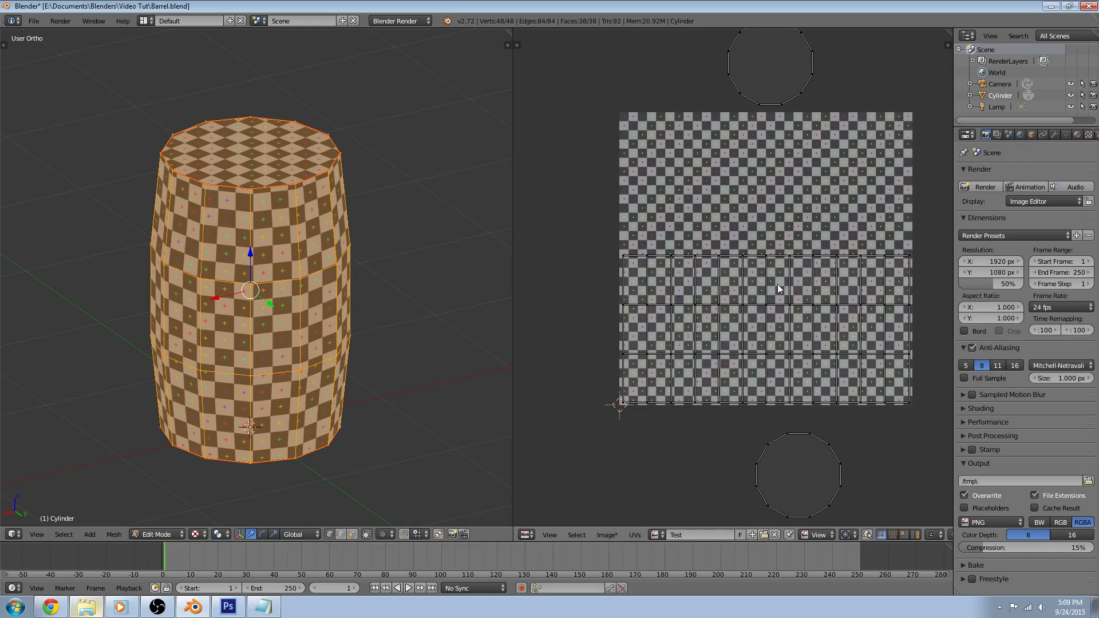
{"action": "key", "text": "l"}
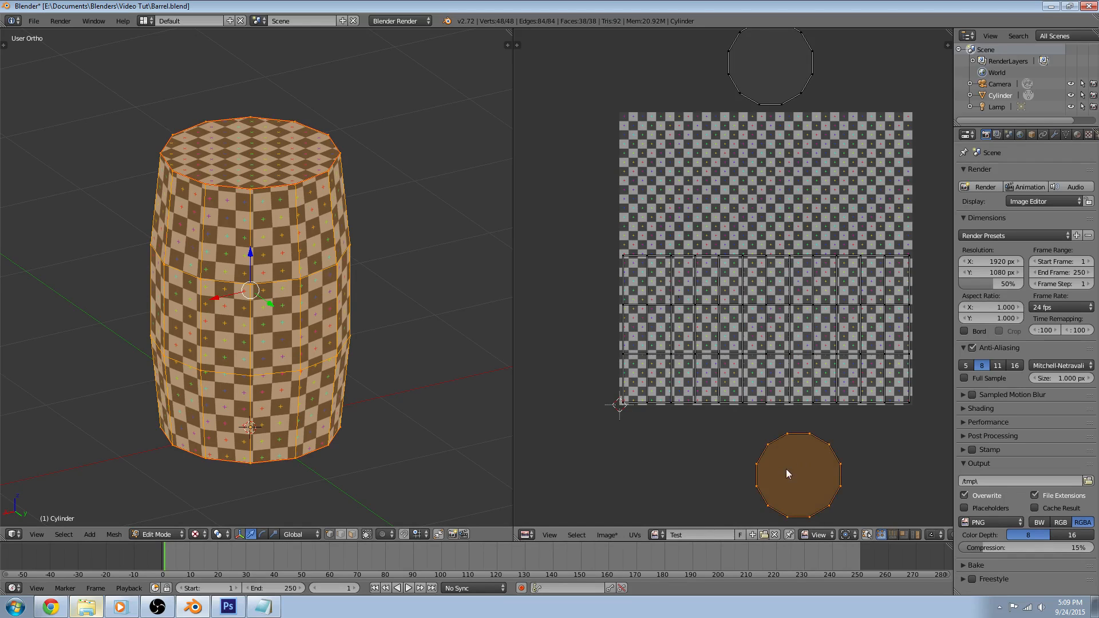
{"action": "key", "text": "g"}
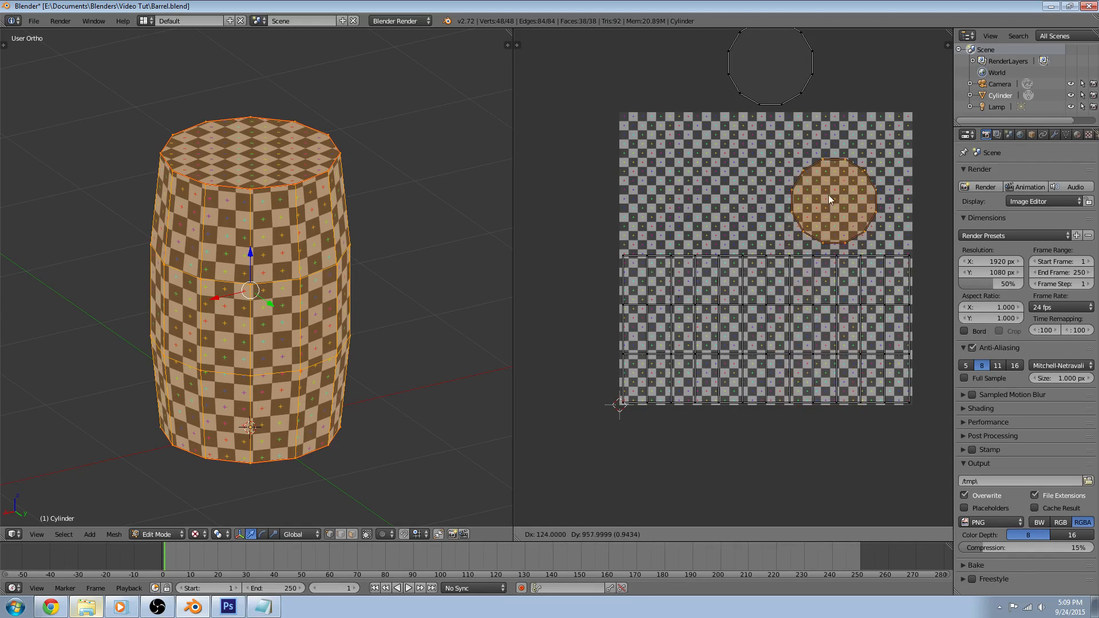
{"action": "left_click", "coordinate": [833, 184]}
{"action": "right_click", "coordinate": [785, 94]}
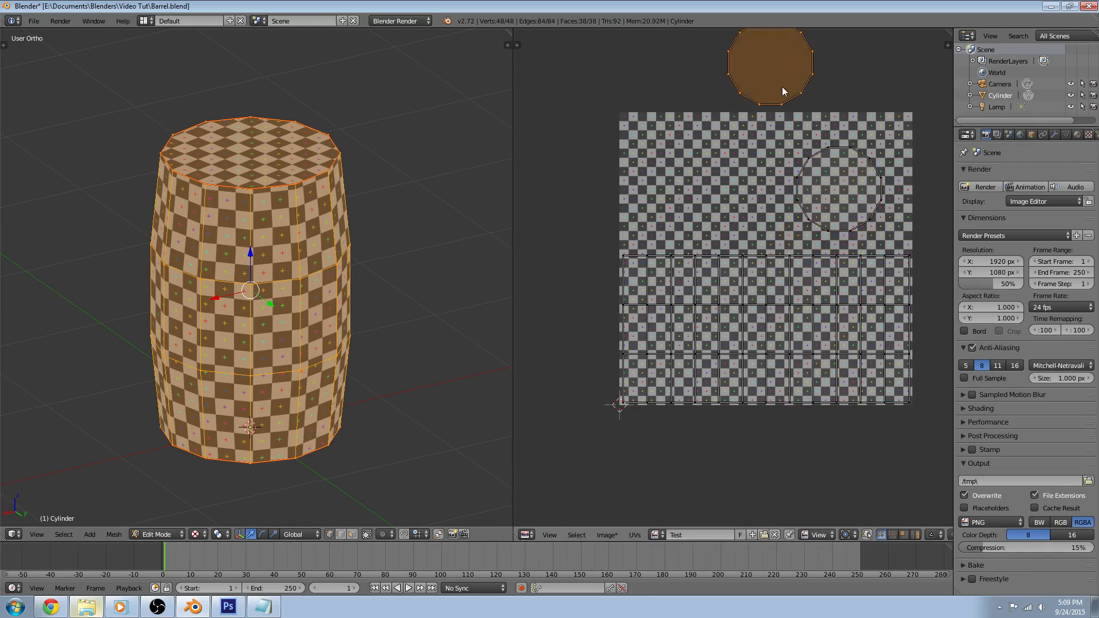
{"action": "key", "text": "g"}
{"action": "left_click", "coordinate": [803, 198]}
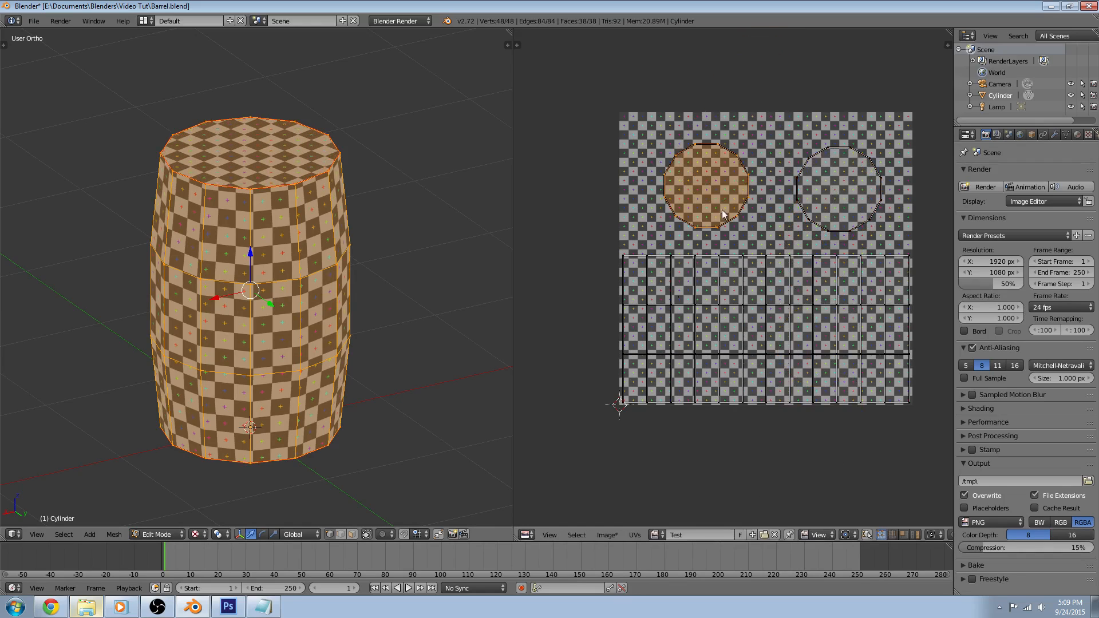
- Select both cap islands and scale them up together to about 1.5 times their size
{"action": "right_click", "coordinate": [798, 179], "text": "shift"}
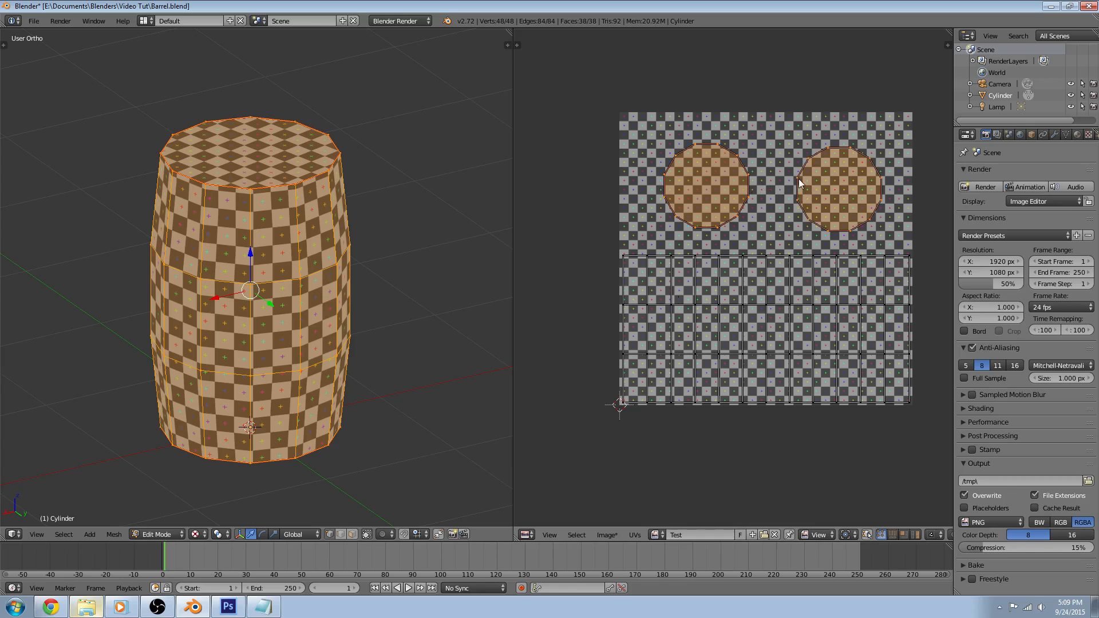
{"action": "middle_click_drag", "start_coordinate": [787, 242], "coordinate": [772, 252]}
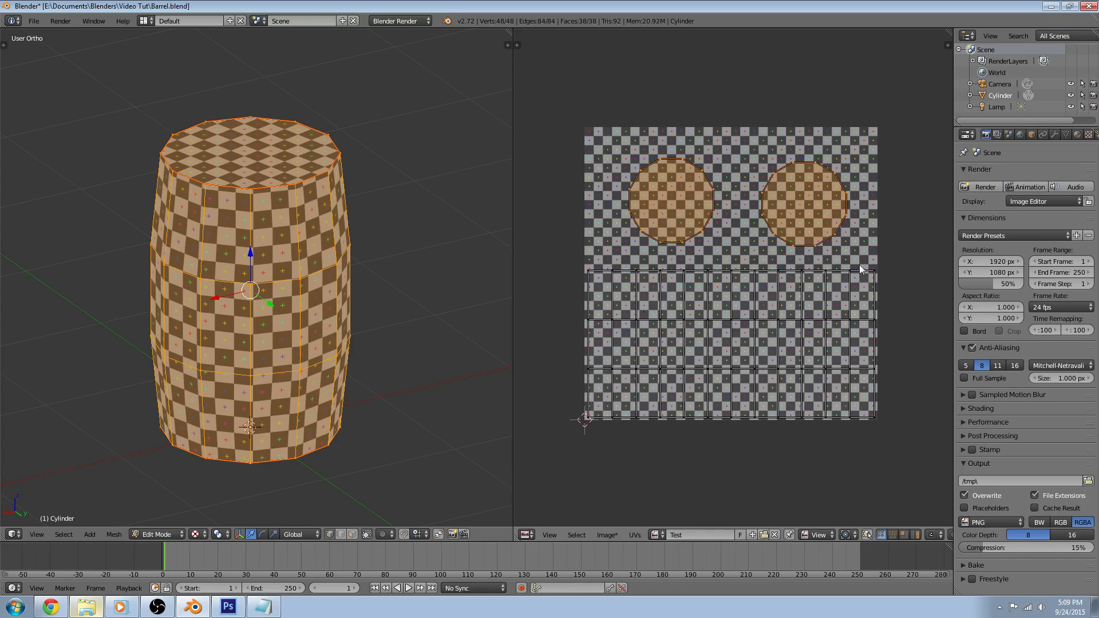
{"action": "key", "text": "s"}
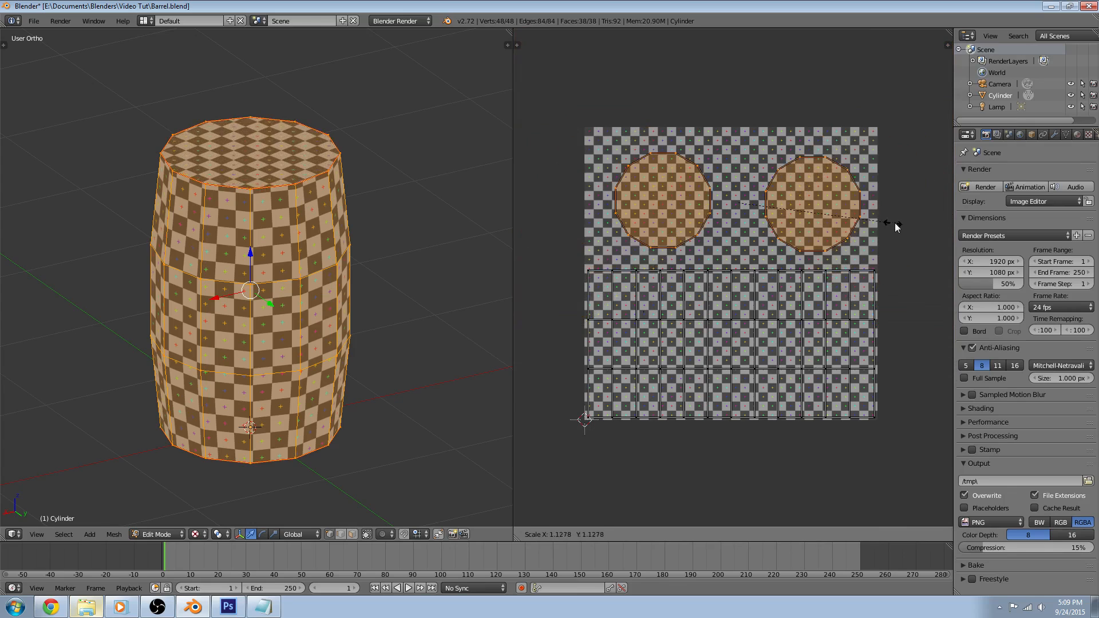
{"action": "left_click", "coordinate": [949, 218]}
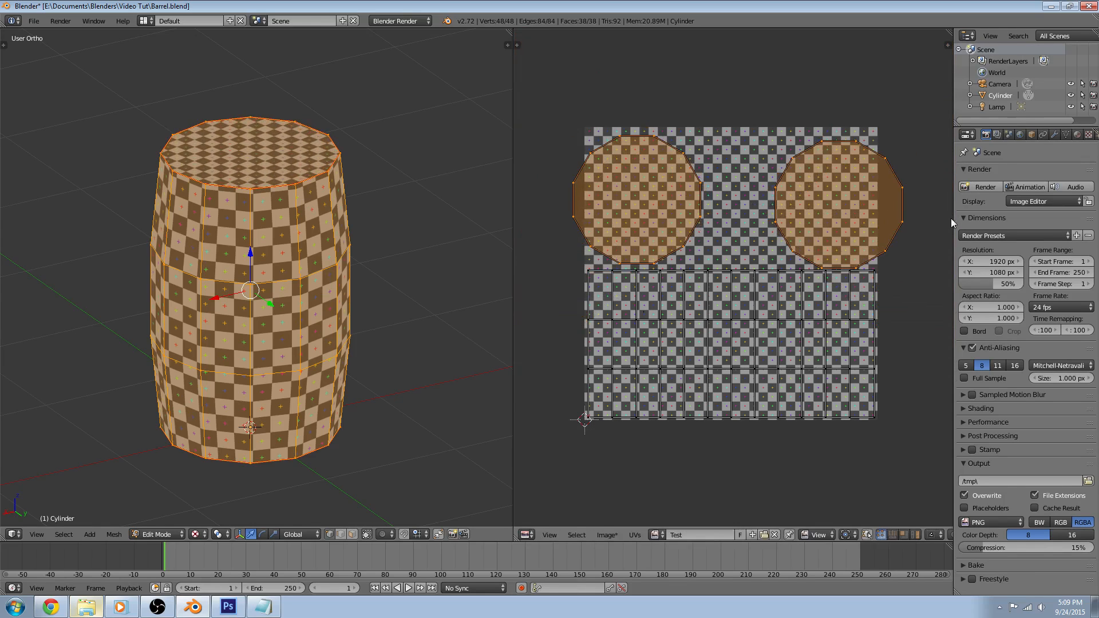
- Move each enlarged cap island inward so both fit within the image bounds above the side island
{"action": "key", "text": "a"}
{"action": "key", "text": "l"}
{"action": "key", "text": "g"}
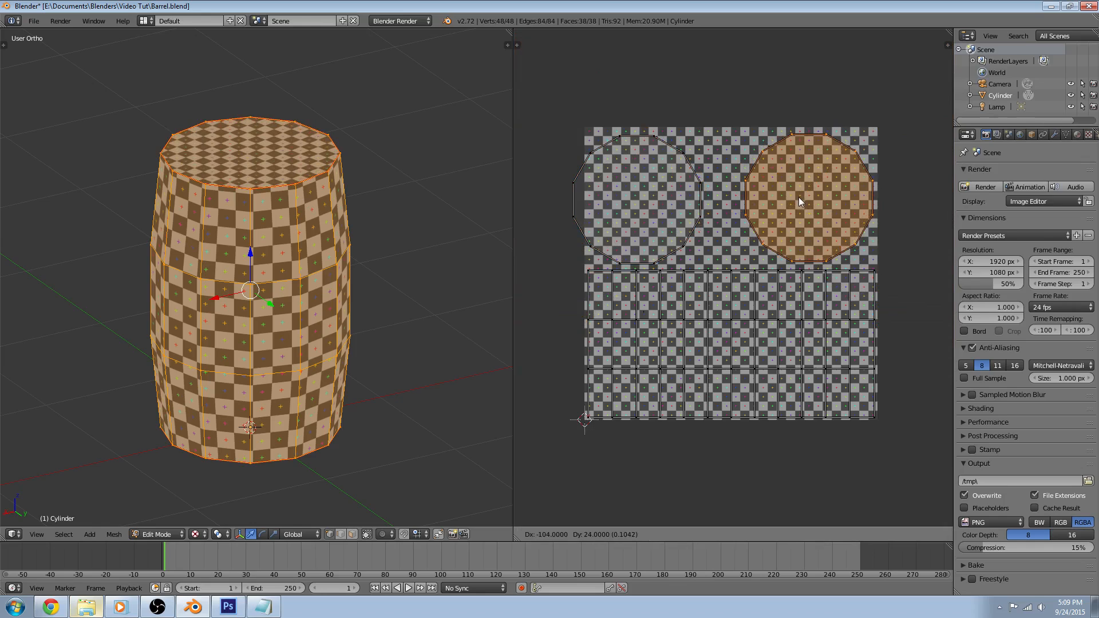
{"action": "left_click", "coordinate": [798, 196]}
{"action": "key", "text": "a"}
{"action": "key", "text": "l"}
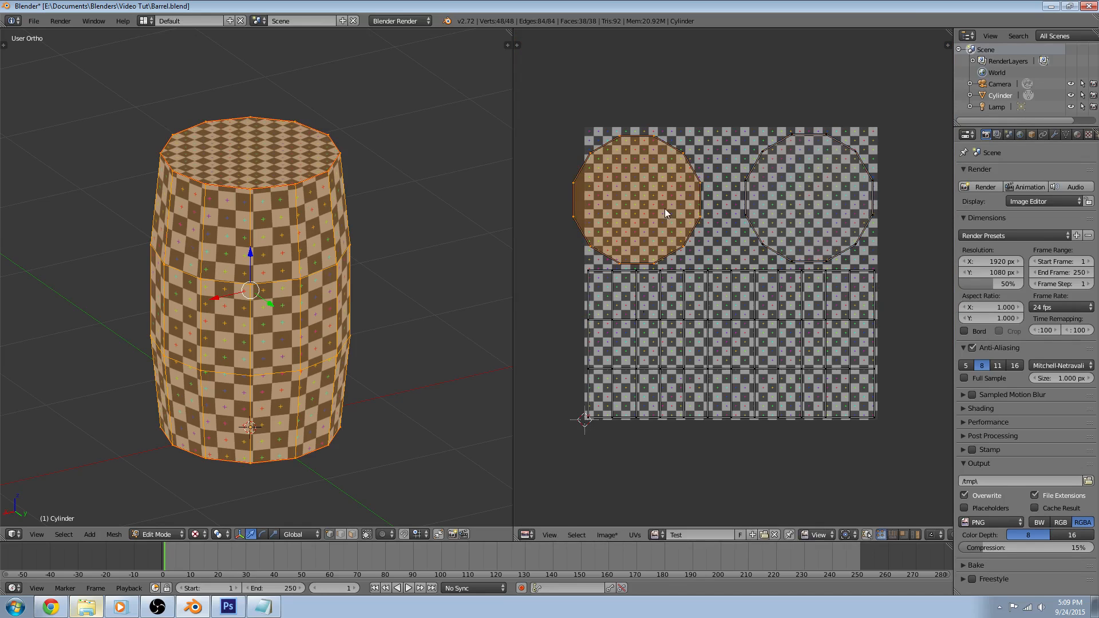
{"action": "key", "text": "g"}
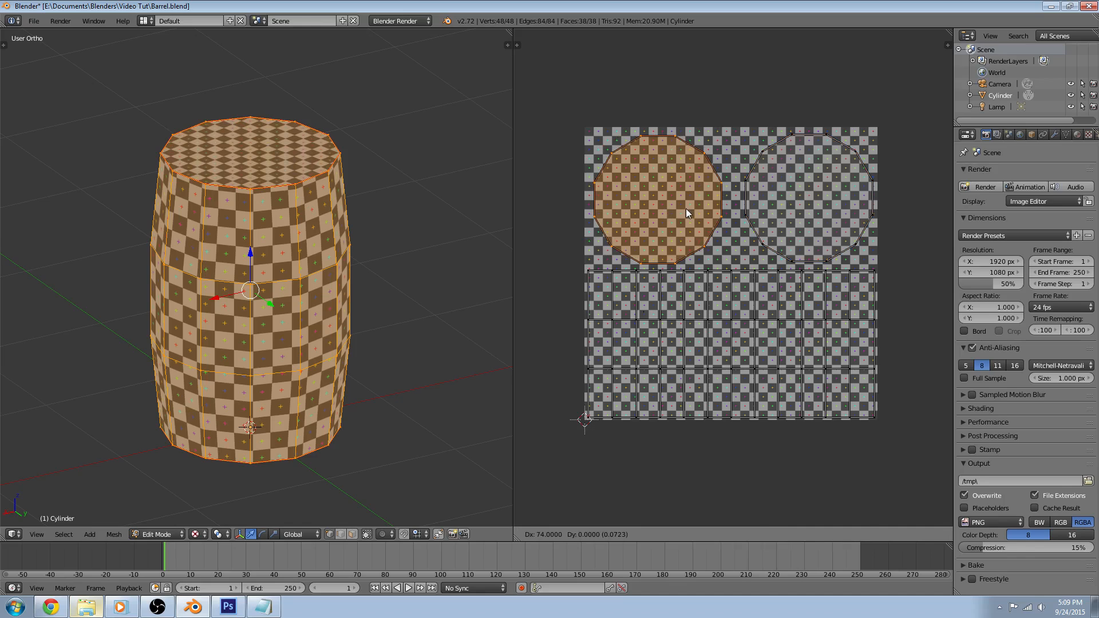
{"action": "left_click", "coordinate": [685, 208]}
{"action": "key", "text": "a"}
- Export the UV layout as BarrelUV.png in the Video Tut folder with a fill opacity of 0.00, overwriting the existing file
{"action": "scroll", "coordinate": [705, 218], "scroll_direction": "down", "scroll_amount": 2}
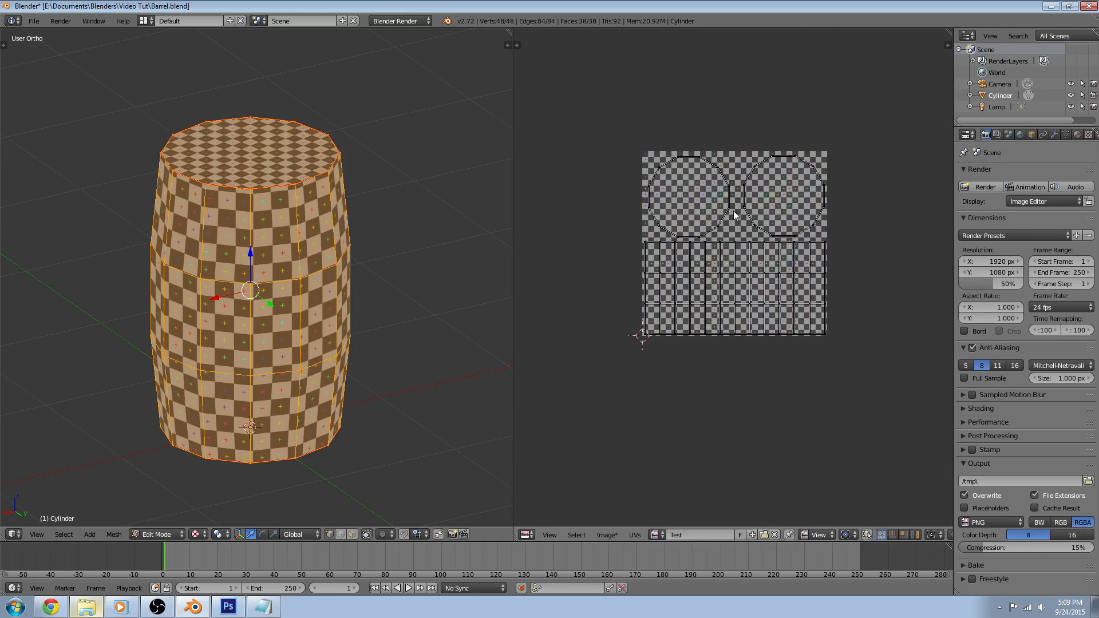
{"action": "middle_click_drag", "start_coordinate": [733, 211], "coordinate": [709, 270]}
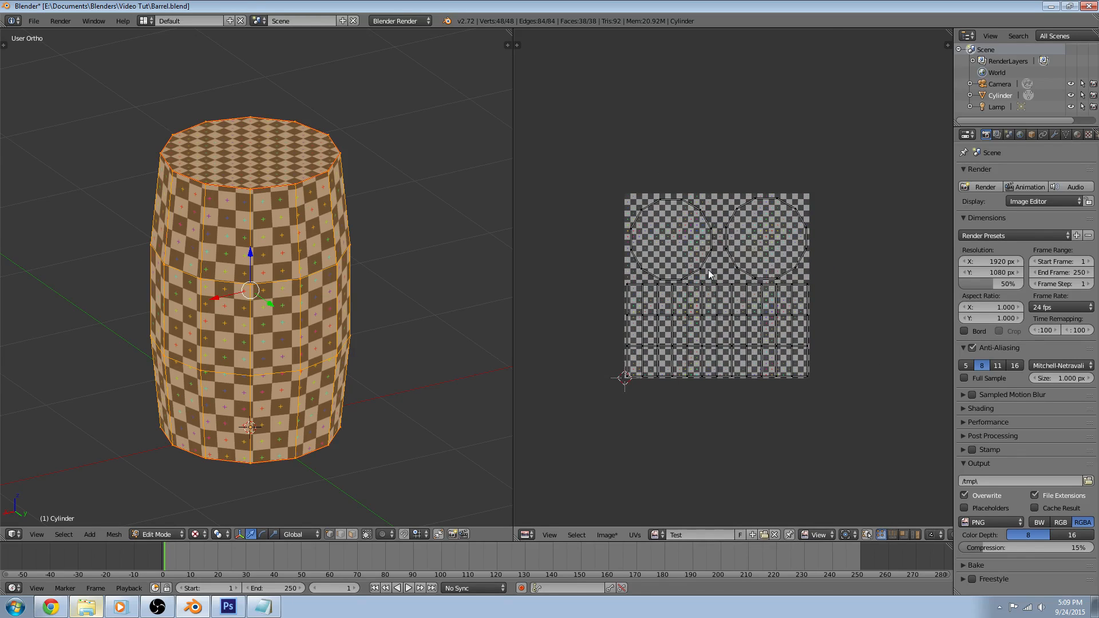
{"action": "left_click", "coordinate": [636, 535]}
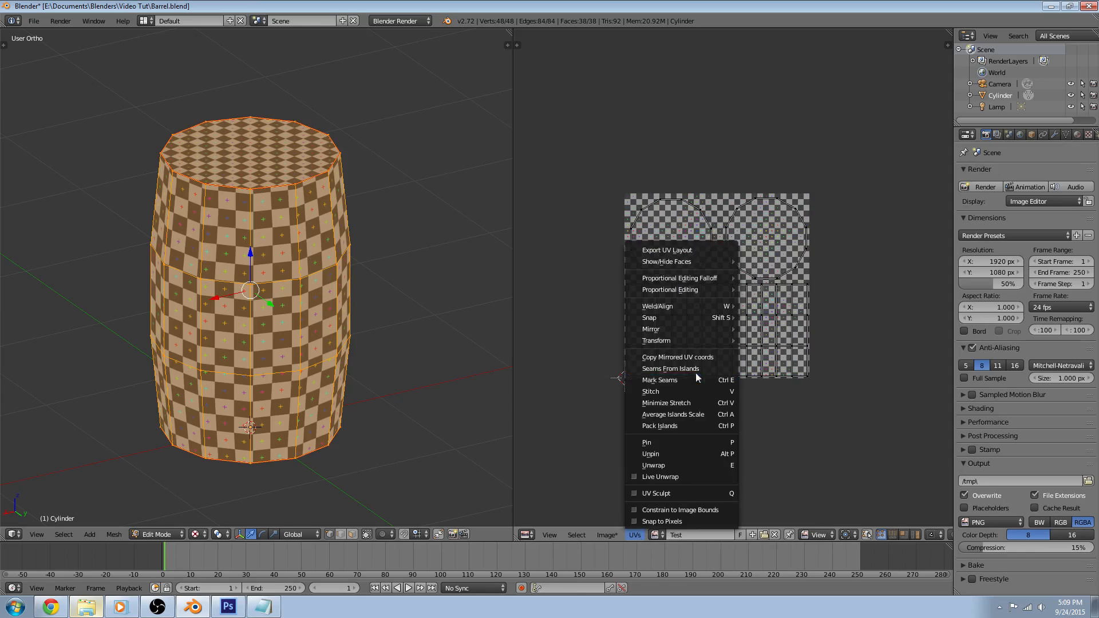
{"action": "left_click", "coordinate": [707, 253]}
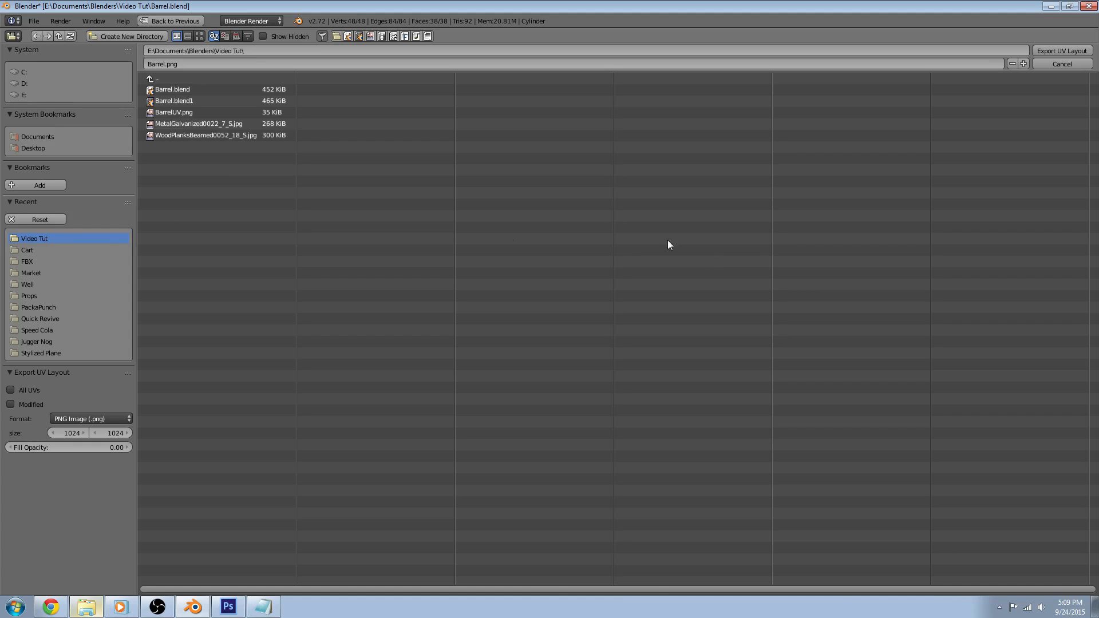
{"action": "left_click", "coordinate": [164, 64]}
{"action": "left_click", "coordinate": [165, 64]}
{"action": "type", "text": "UV"}
{"action": "key", "text": "Return"}
{"action": "left_click", "coordinate": [102, 444]}
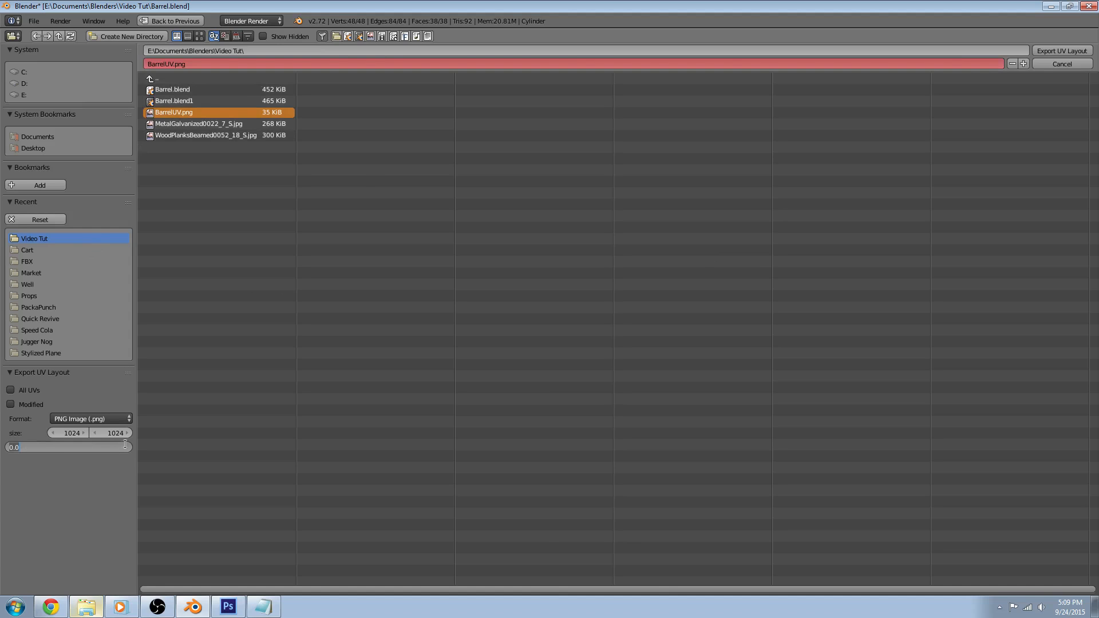
{"action": "left_click", "coordinate": [1053, 48]}
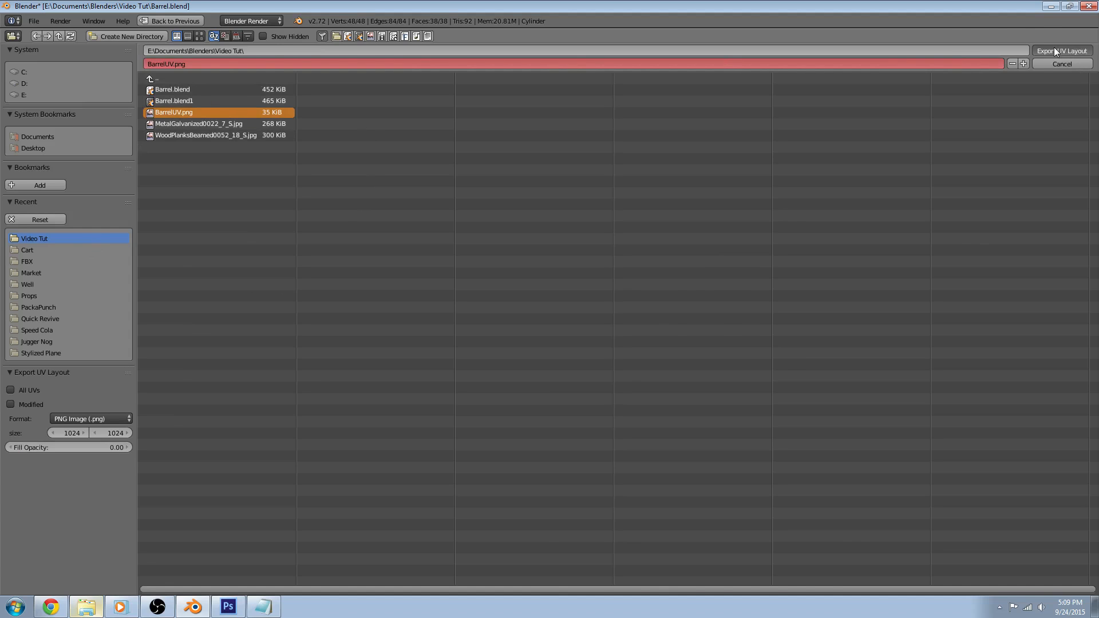
{"action": "left_click", "coordinate": [1053, 49]}
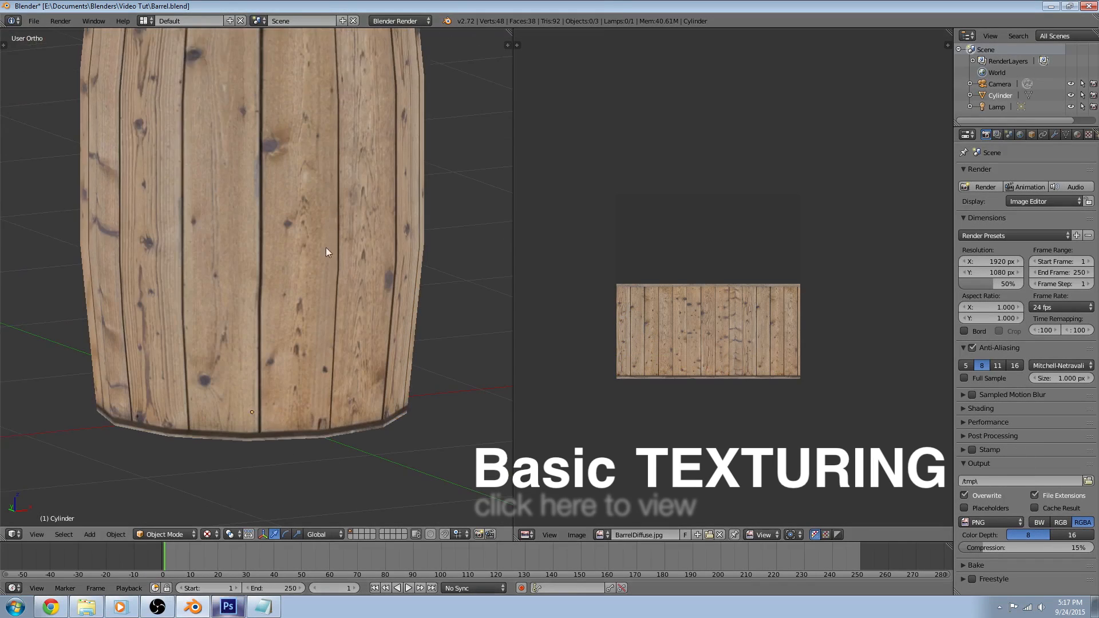
{"action": "scroll", "coordinate": [326, 252], "scroll_direction": "down", "scroll_amount": 4}
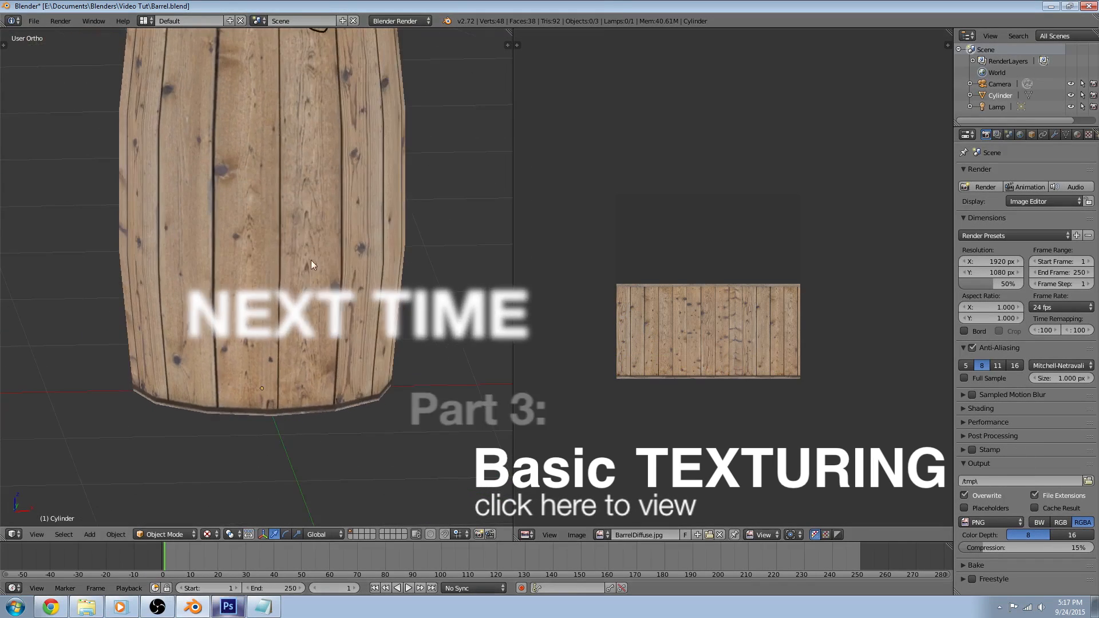